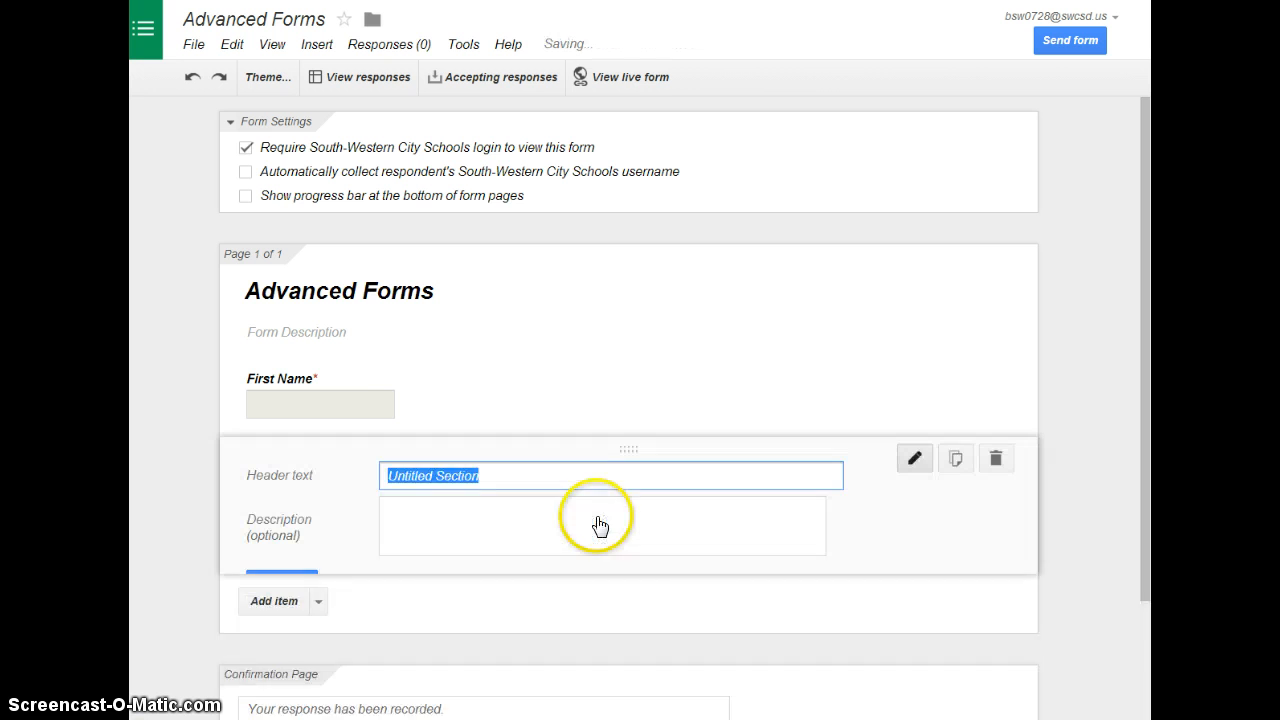
Title the new section header "Identifying Information" and move it above the First Name question
type("Id")
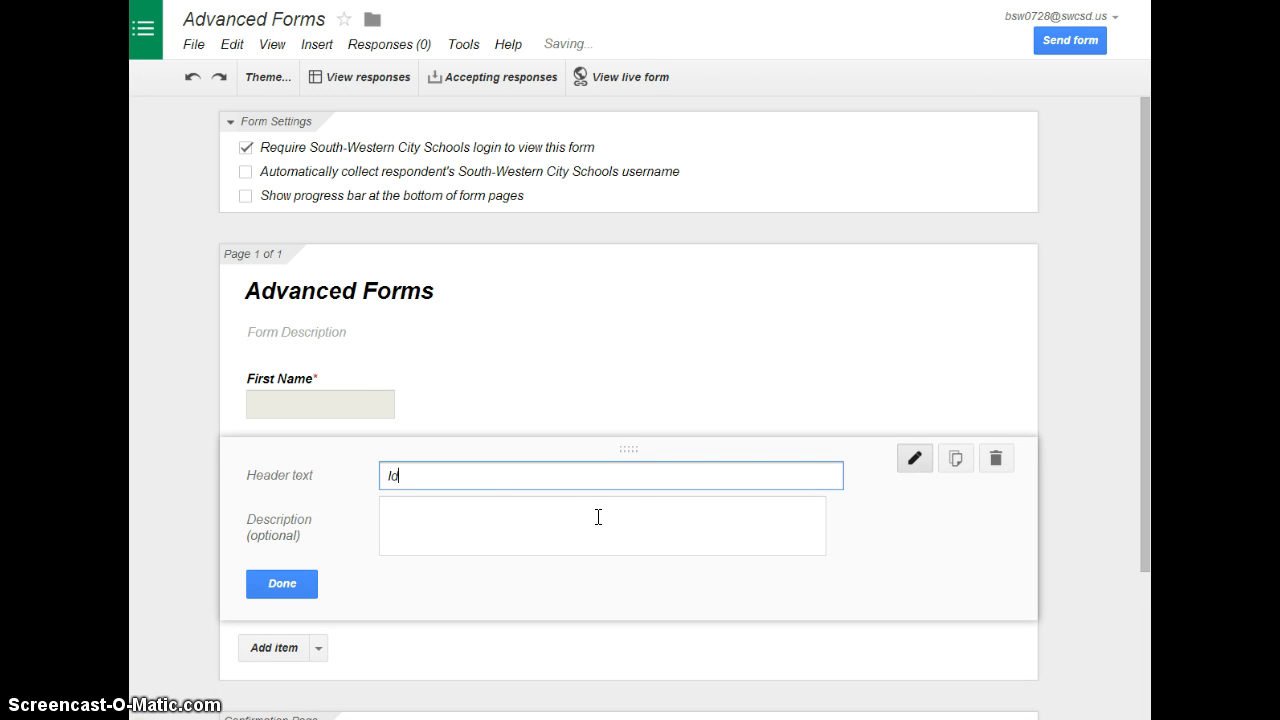
type("entifying")
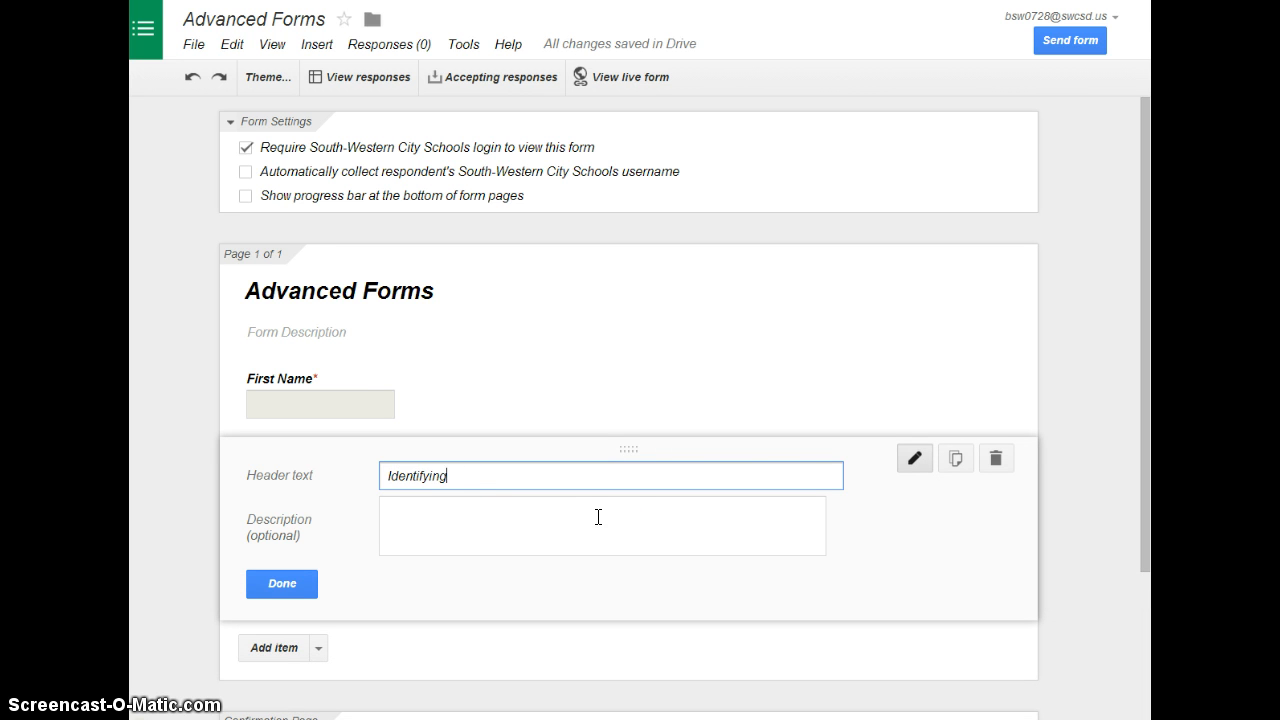
type(" Information")
left_click(259, 581)
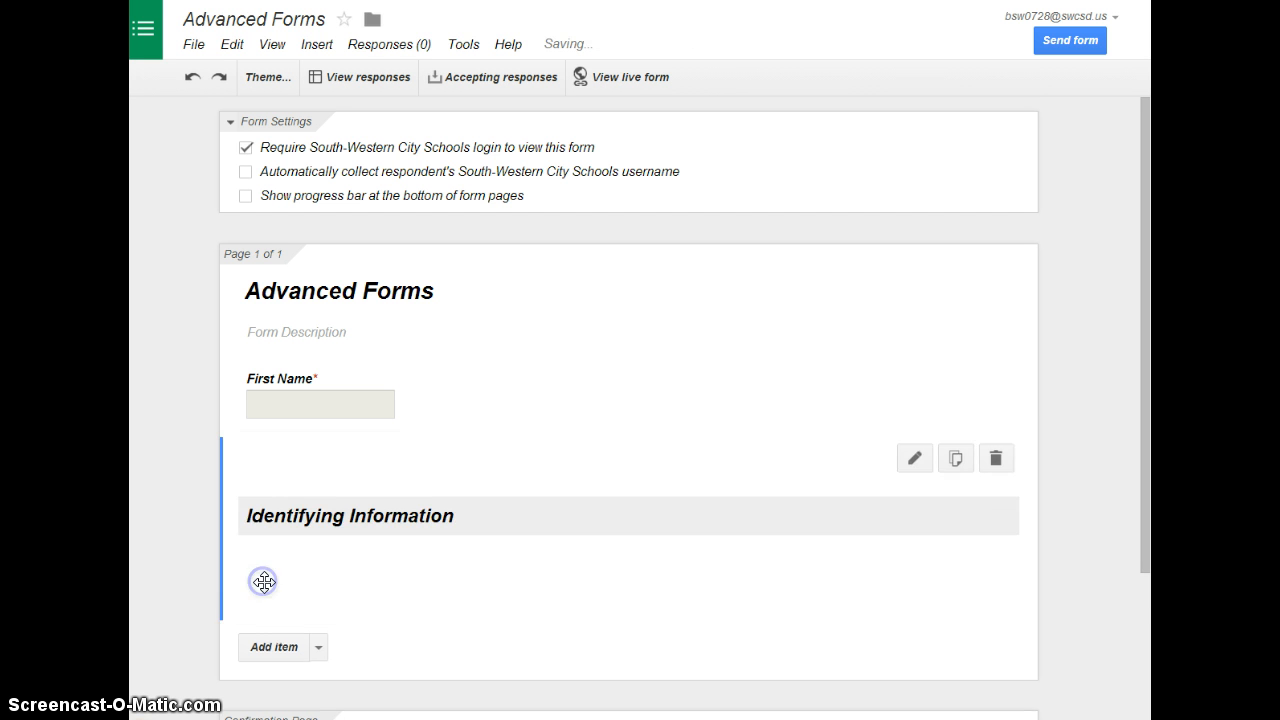
left_click_drag(218, 529, 230, 361)
left_click_drag(218, 529, 214, 380)
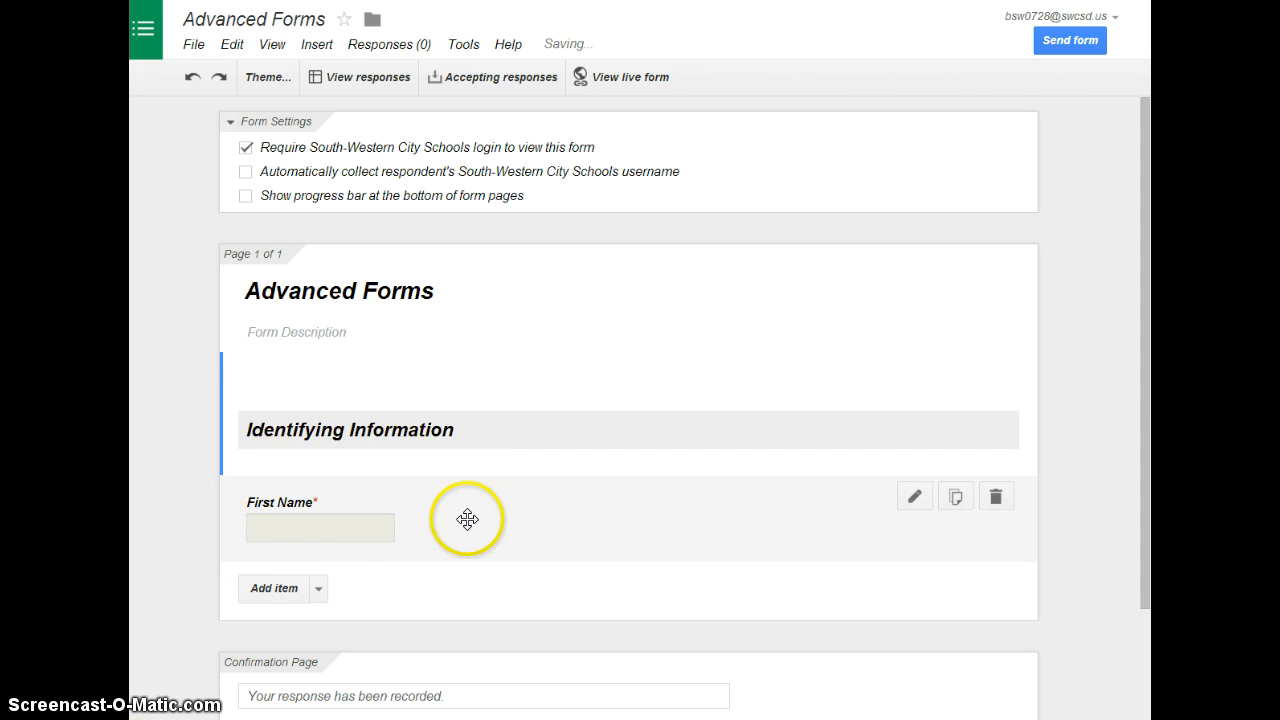
Add a required date question titled "Today's Date" below the First Name question
left_click(319, 590)
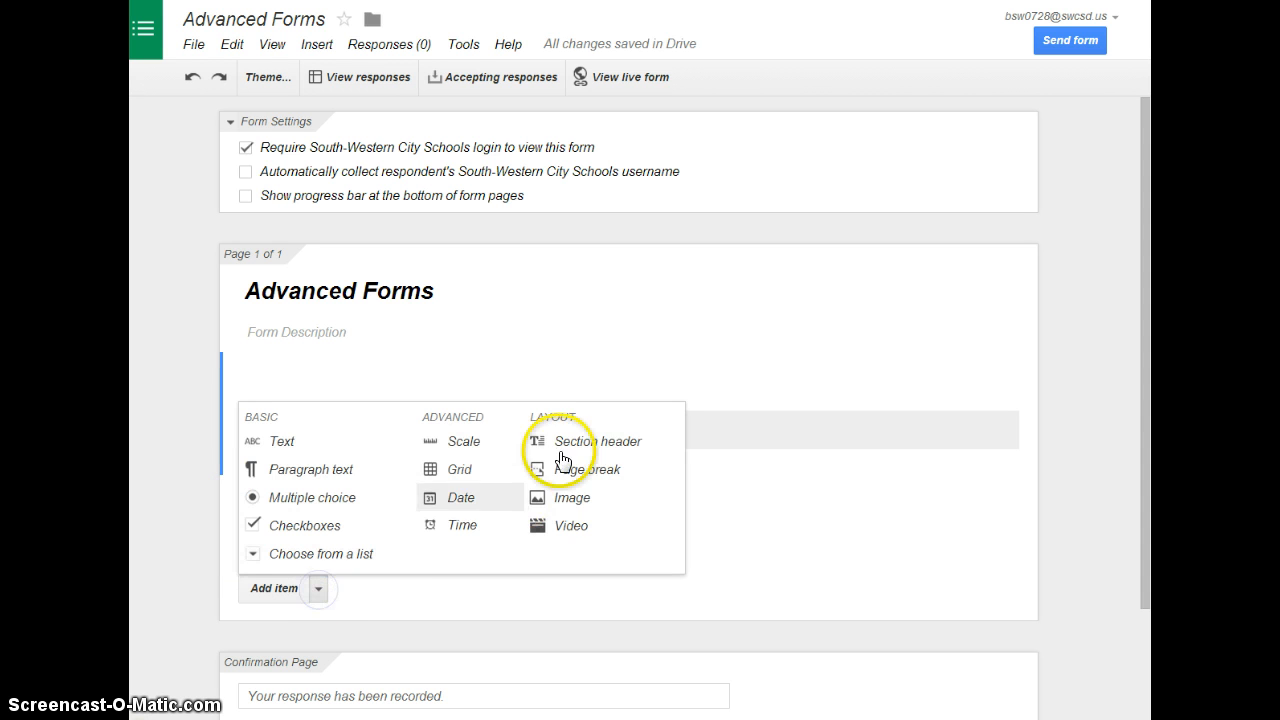
left_click(526, 624)
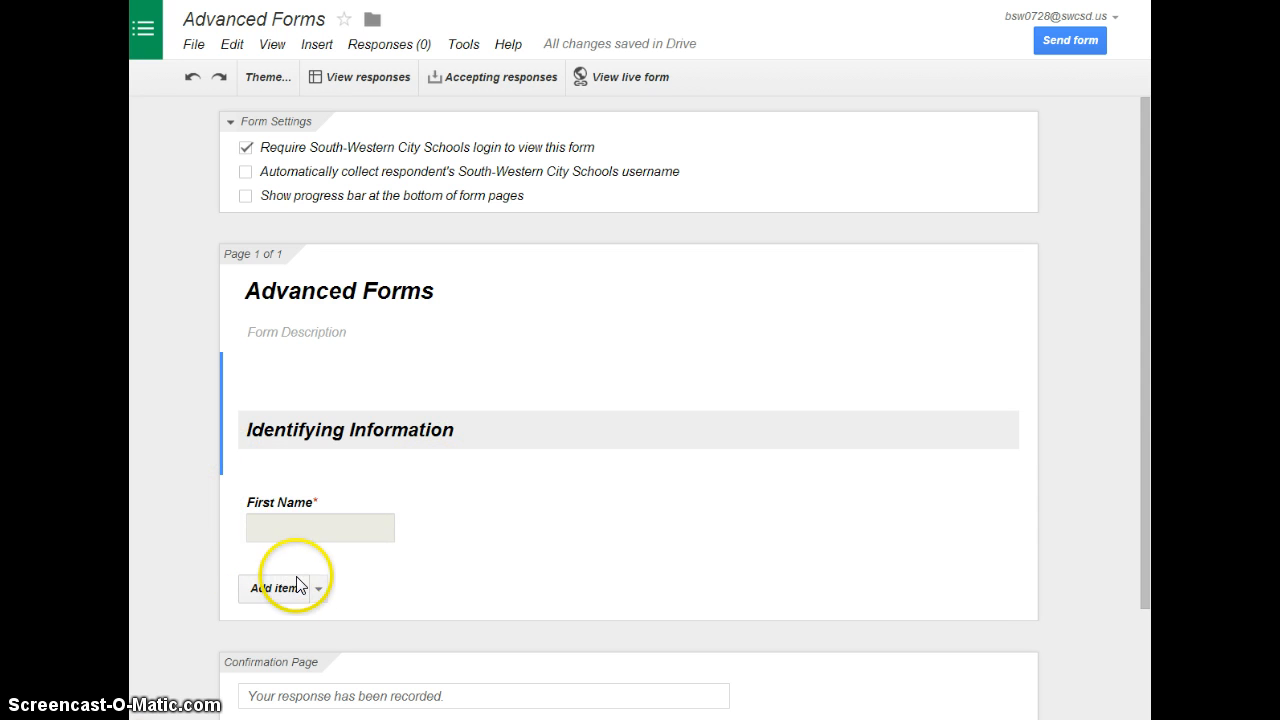
left_click(317, 592)
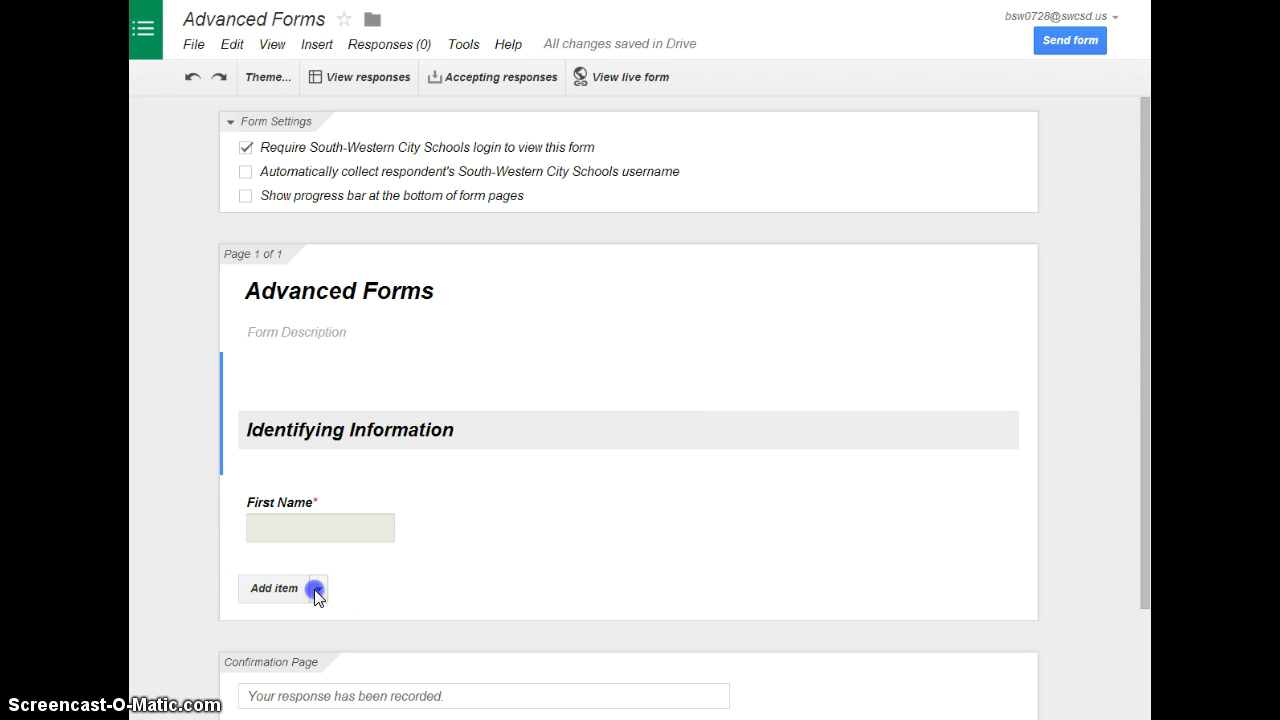
left_click(447, 498)
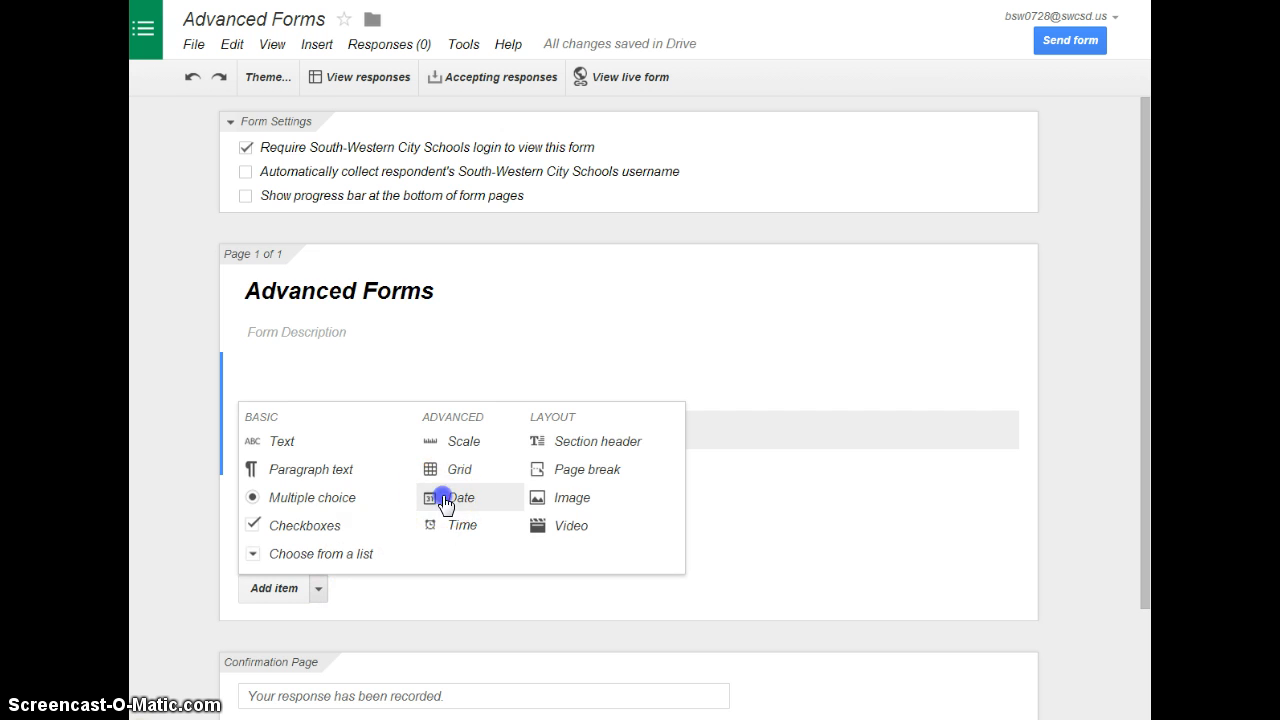
type("T")
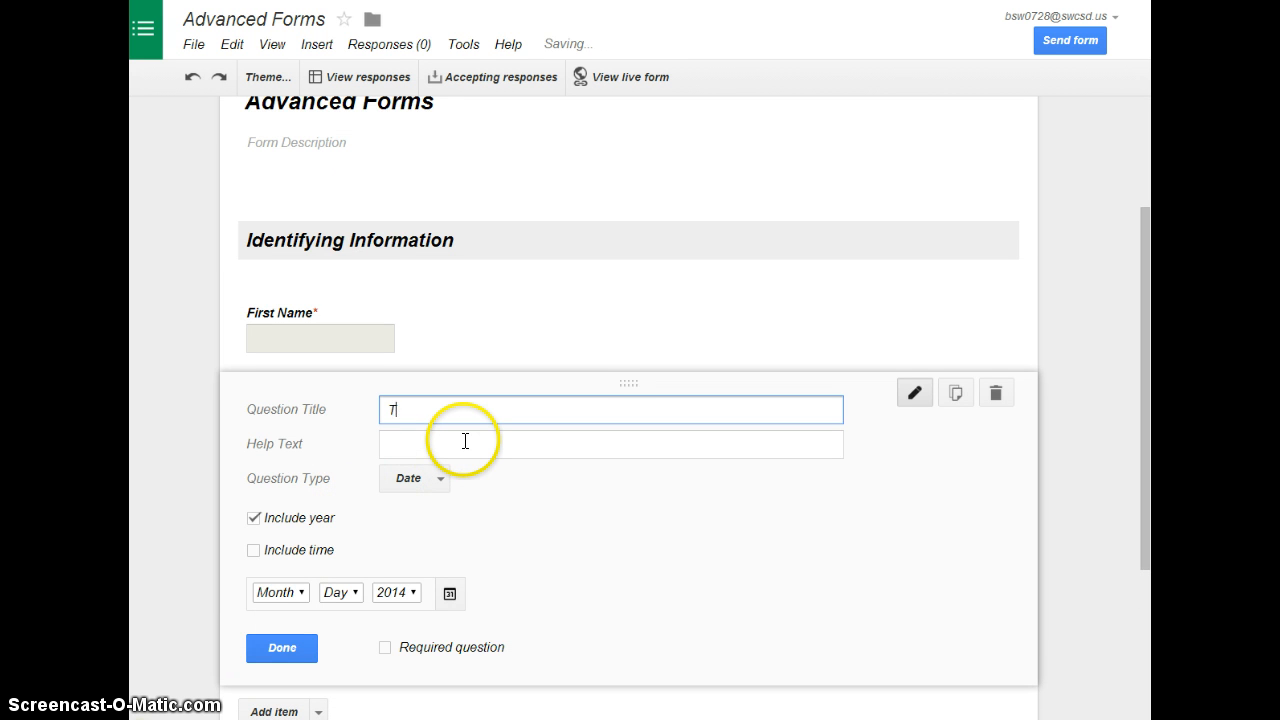
type("oday's Date")
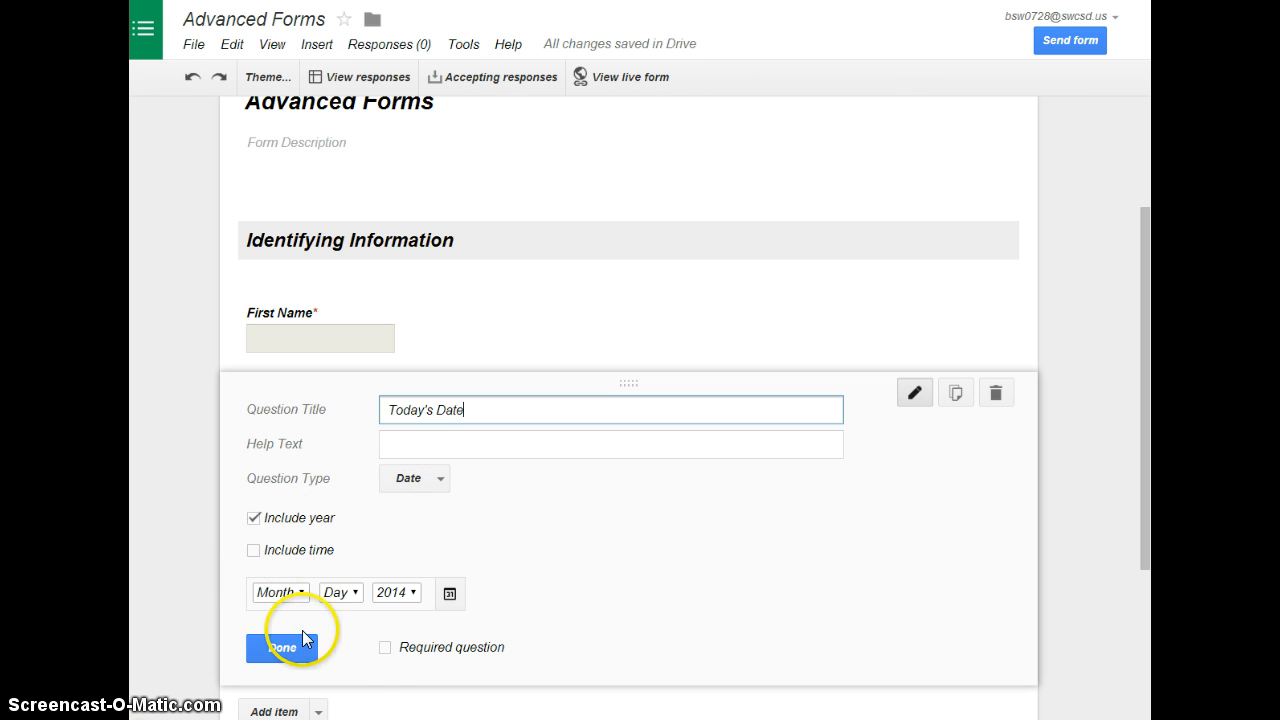
left_click(385, 650)
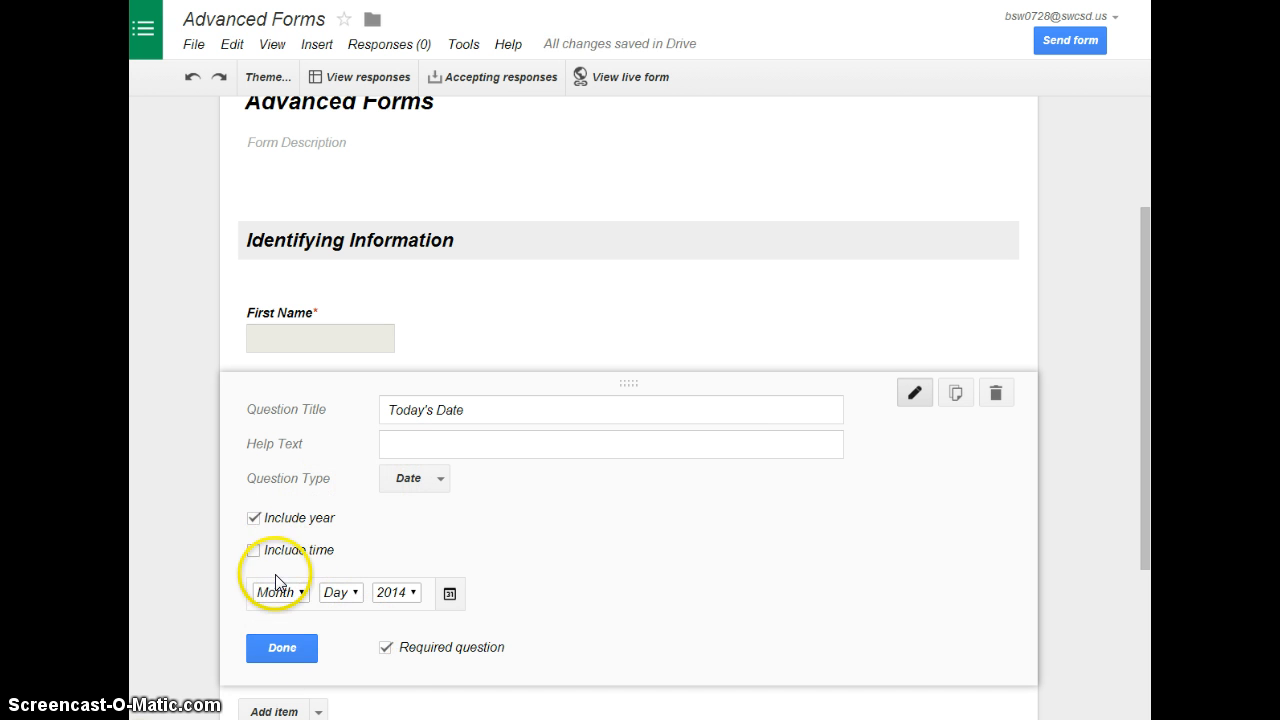
left_click(282, 648)
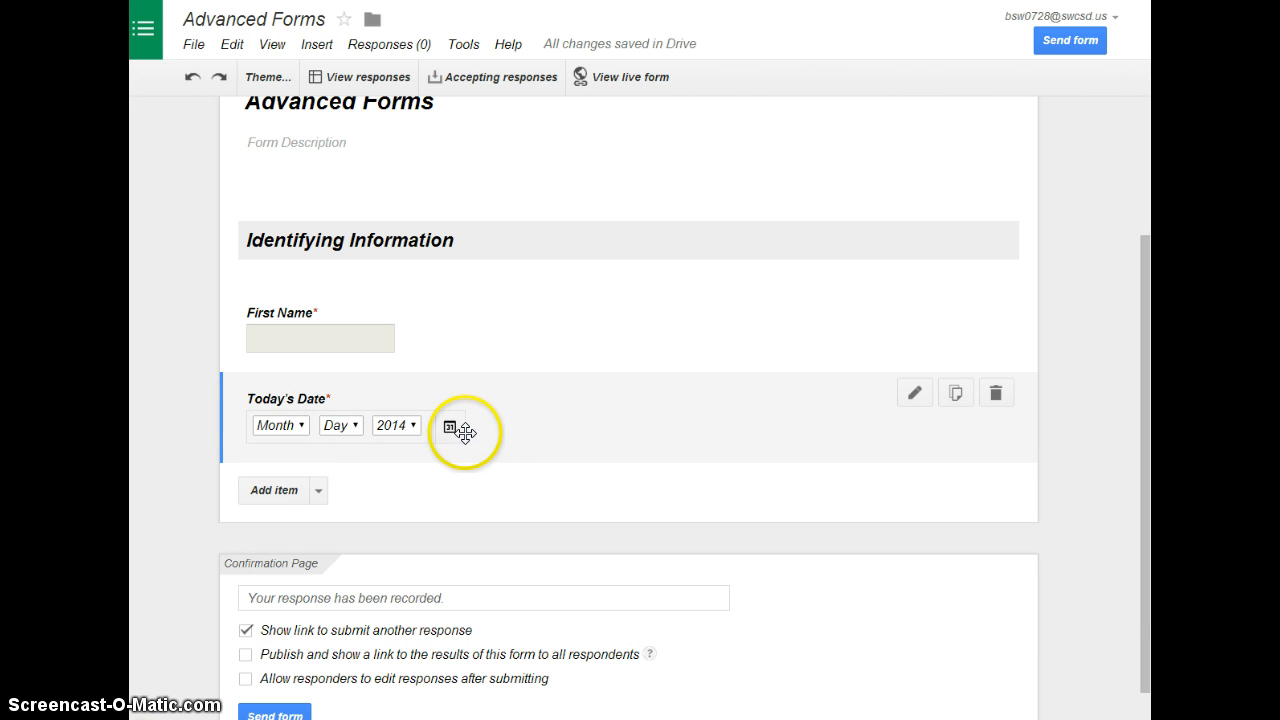
Add a time question titled "Current Time" below the Today's Date question
left_click(318, 493)
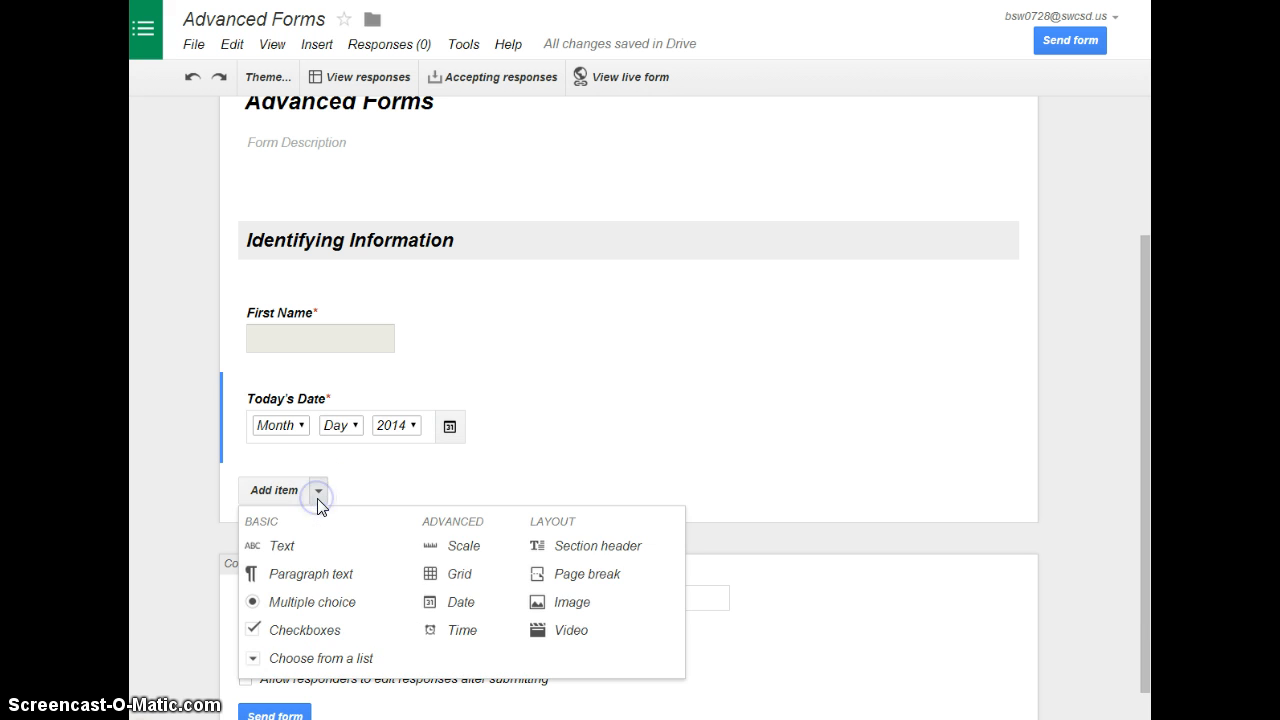
left_click(448, 630)
type("Current")
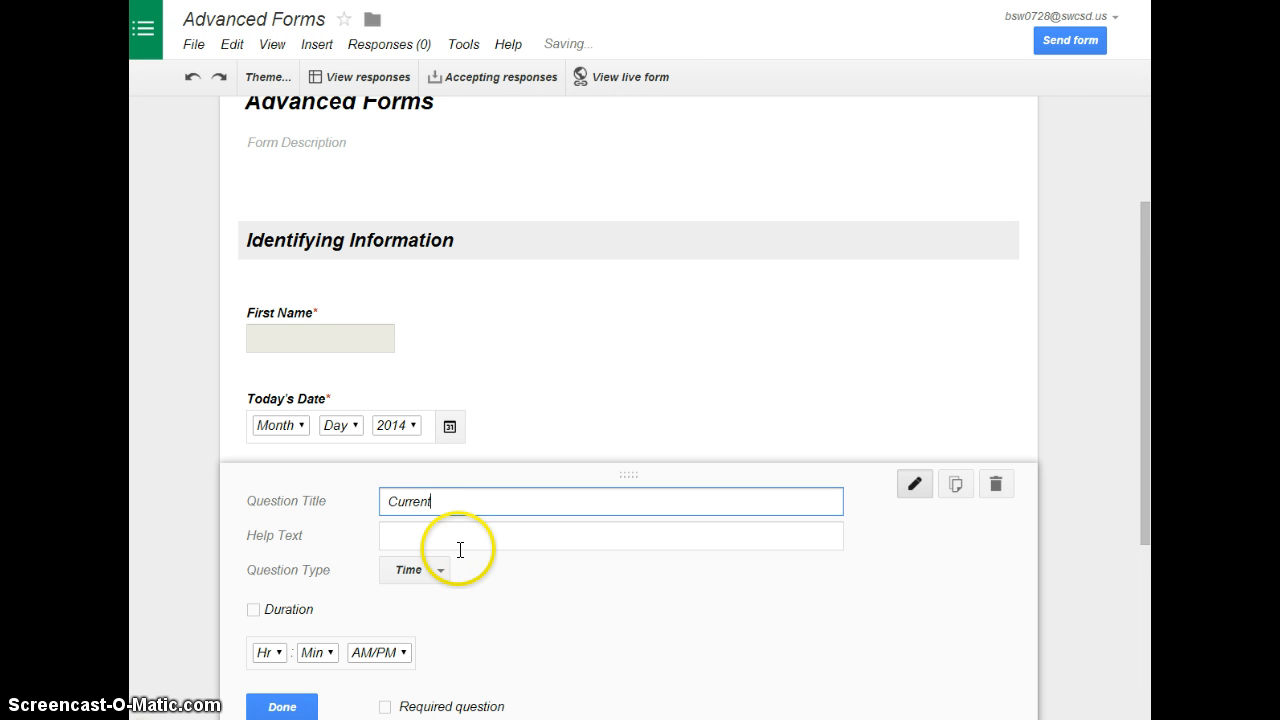
type(" Time")
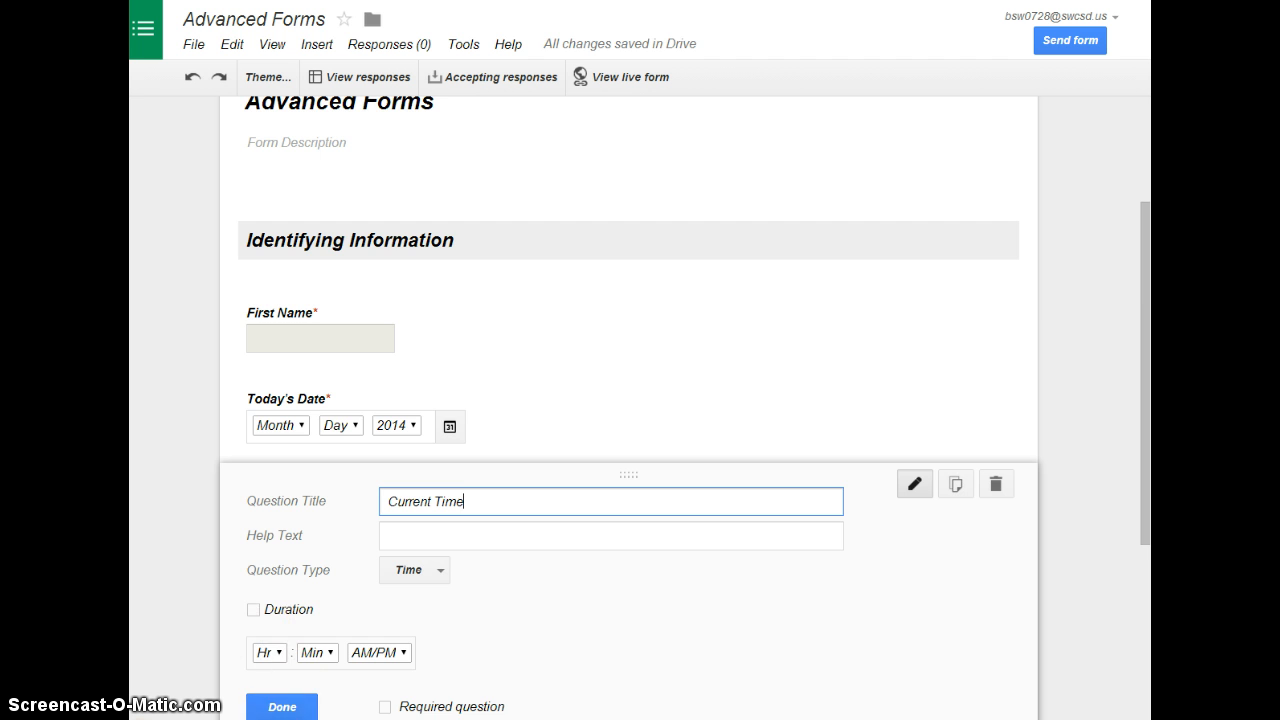
left_click(303, 707)
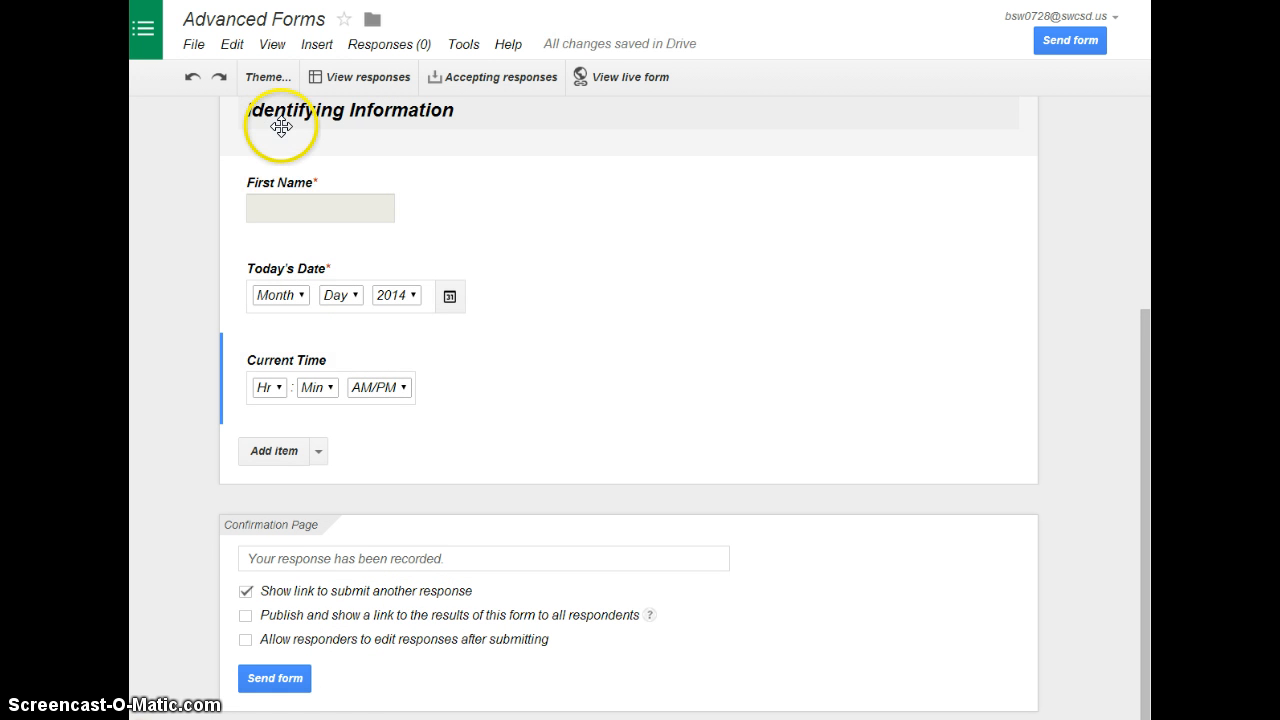
Insert a page break after the Current Time question and title the new page "Page 2"
left_click(319, 452)
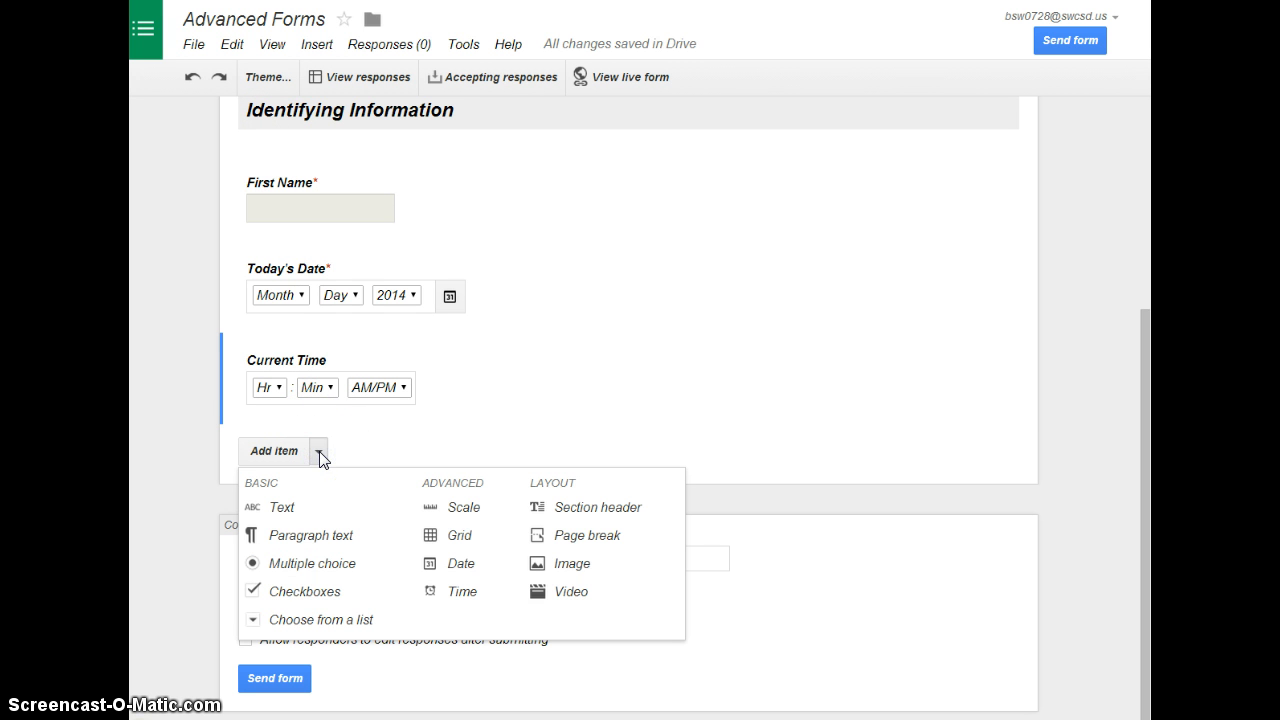
left_click(565, 537)
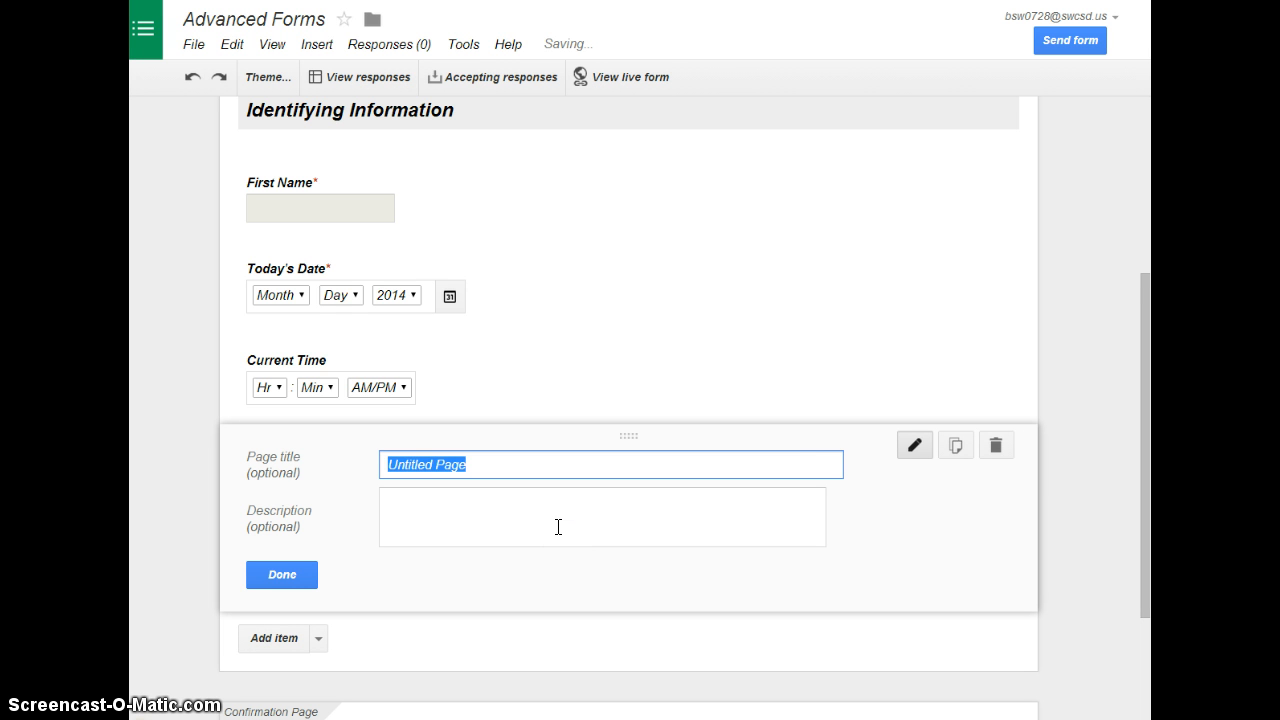
type("Page 2")
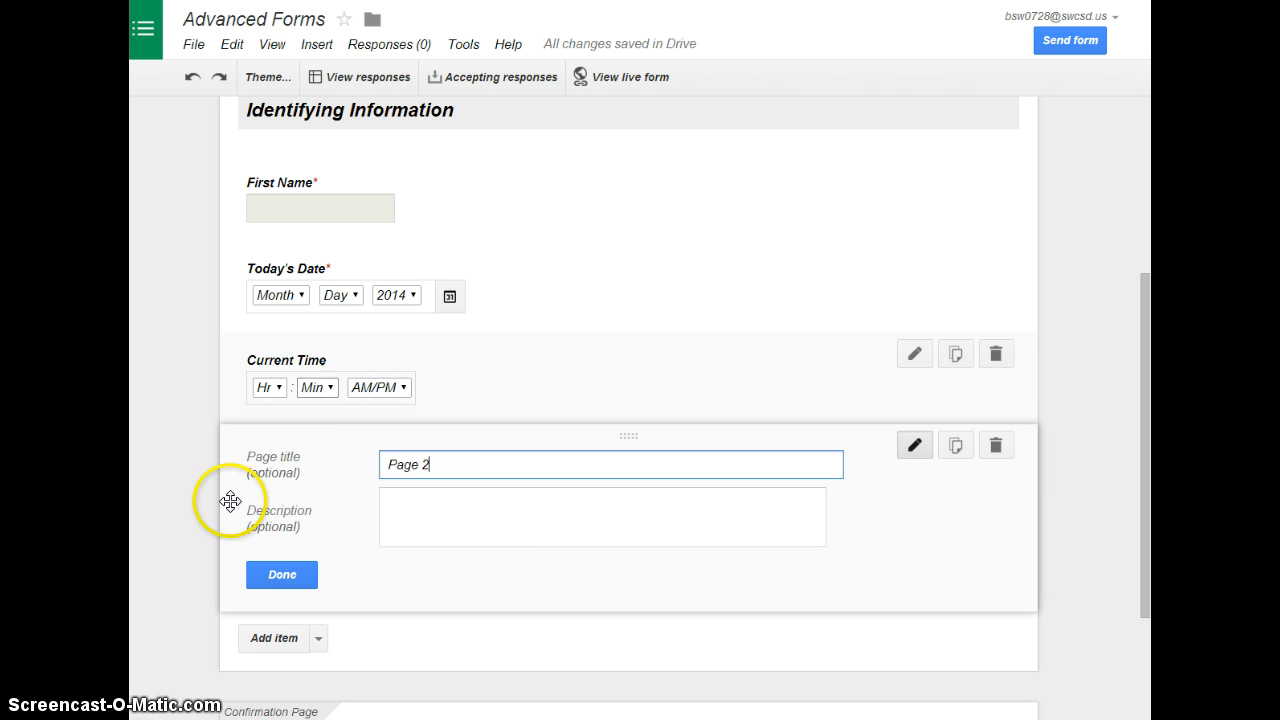
left_click(282, 576)
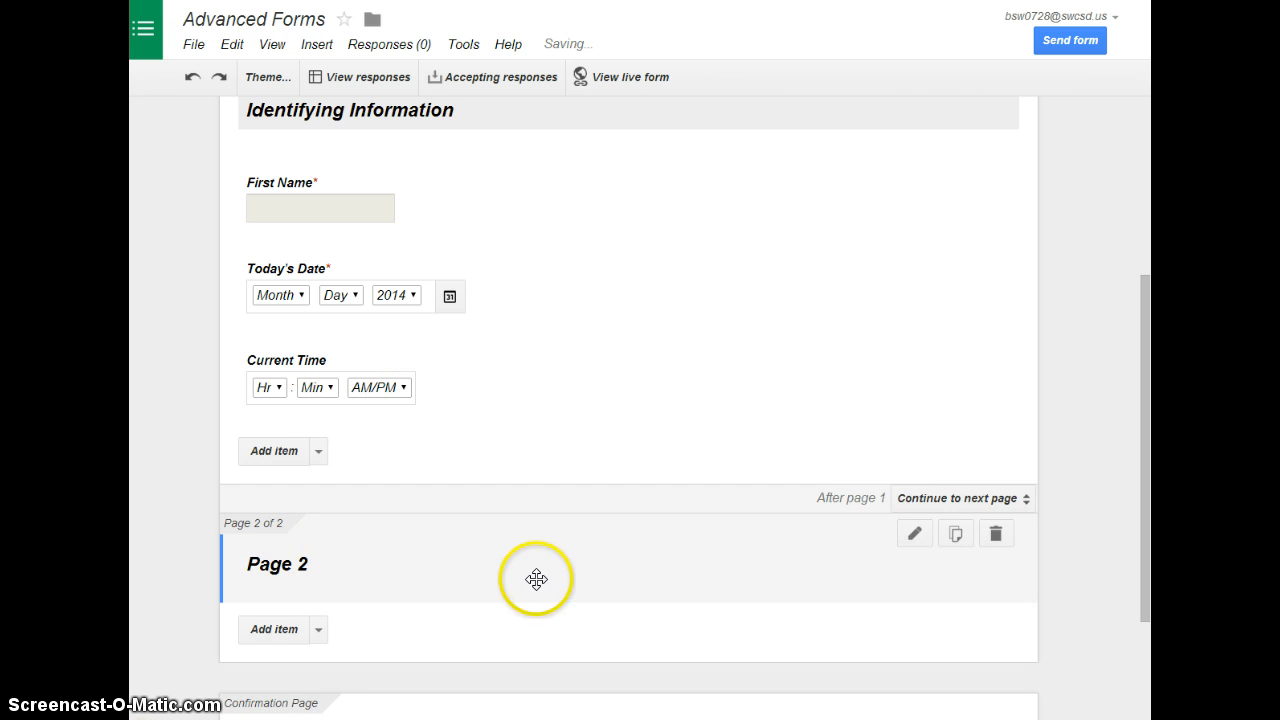
Add a section header with the text "Preparedness" to Page 2
left_click(318, 629)
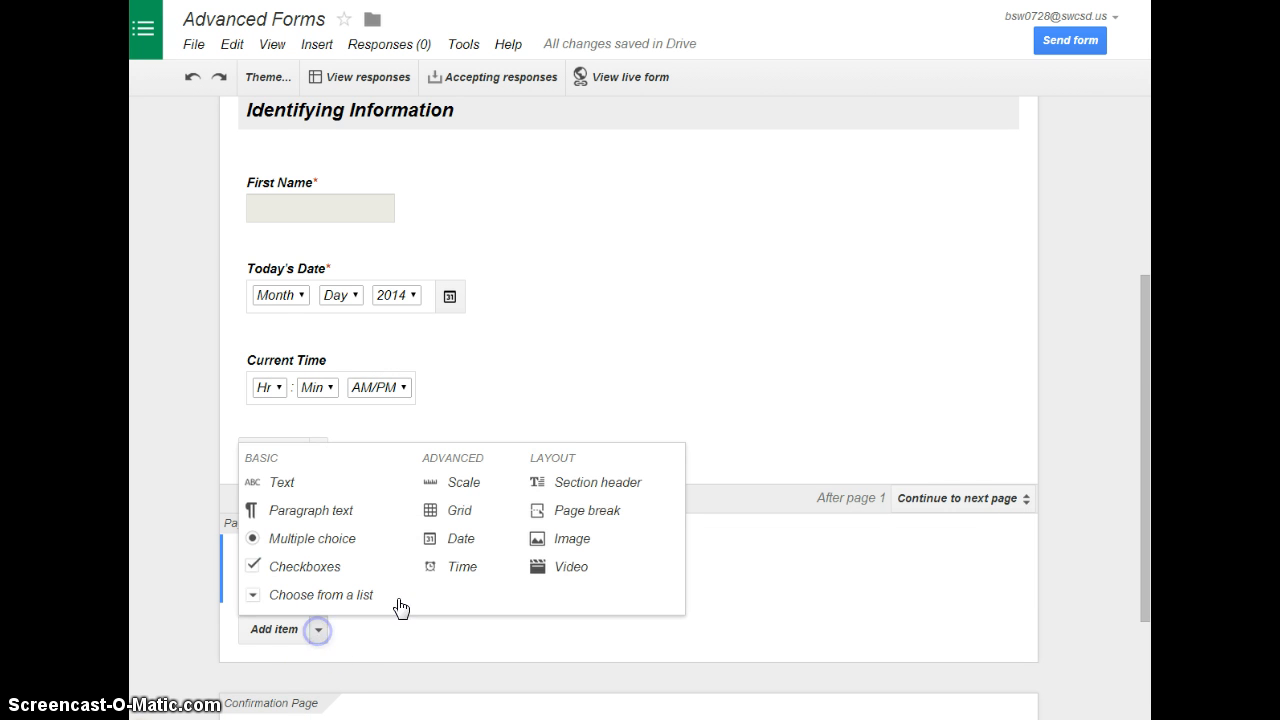
left_click(563, 484)
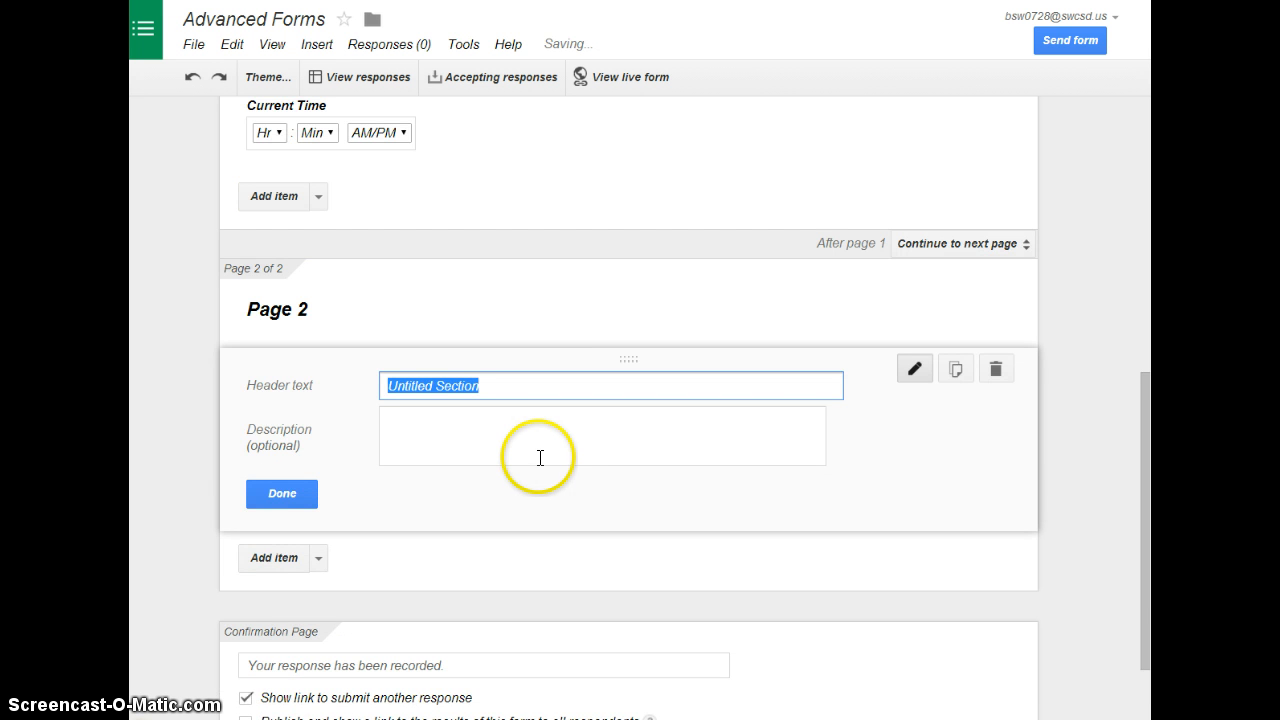
type("Prepared")
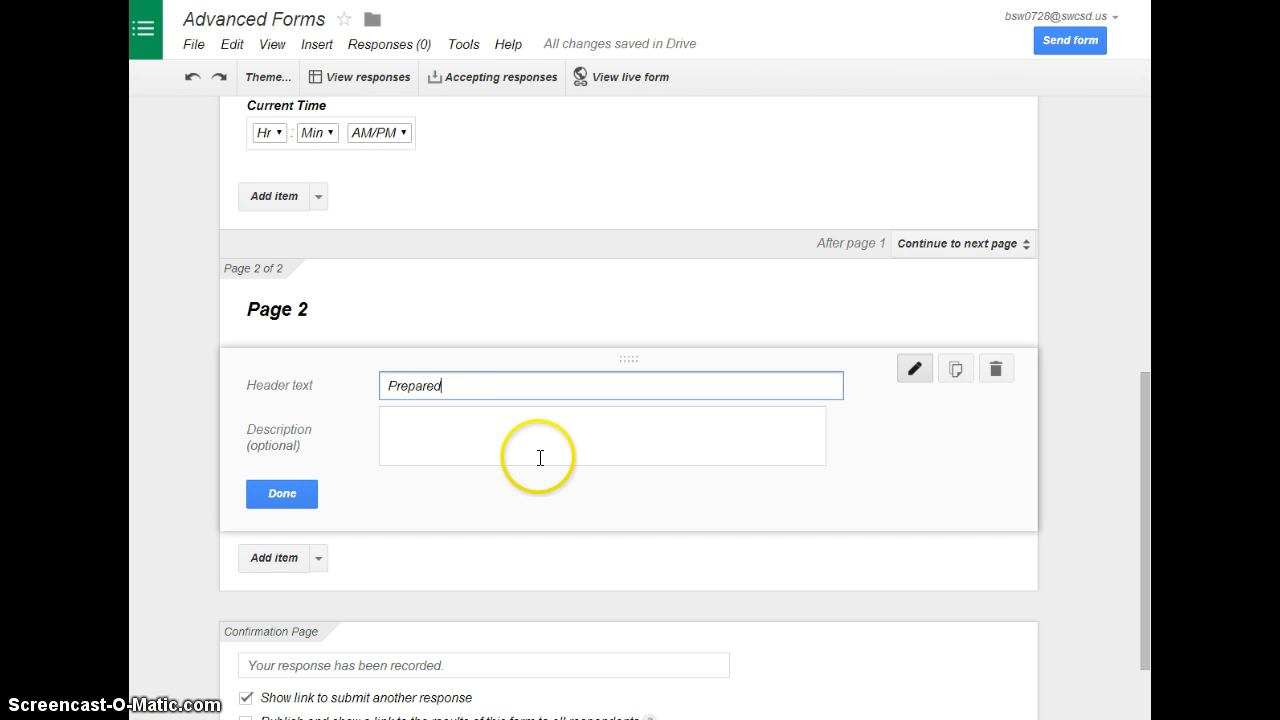
type("ness")
left_click(292, 500)
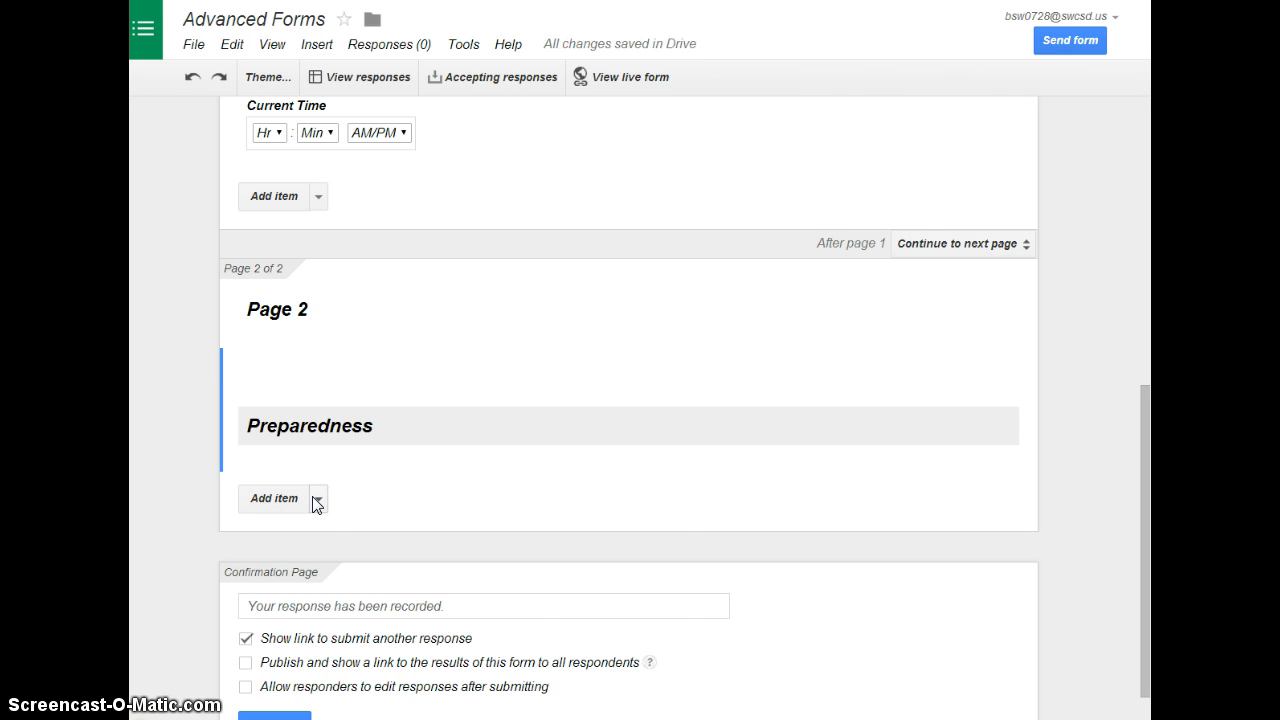
Add a scale question titled "How ready for today's quiz are you?" under the Preparedness header
left_click(317, 497)
left_click(452, 556)
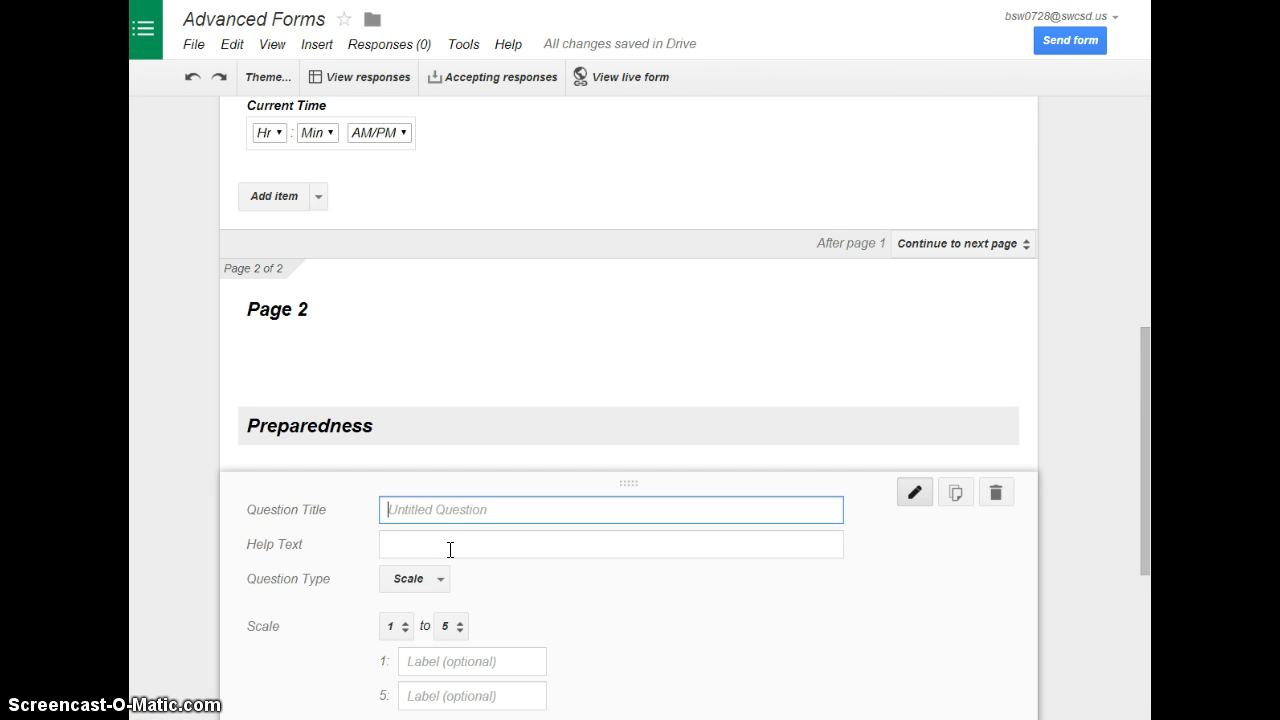
type("How ready fo")
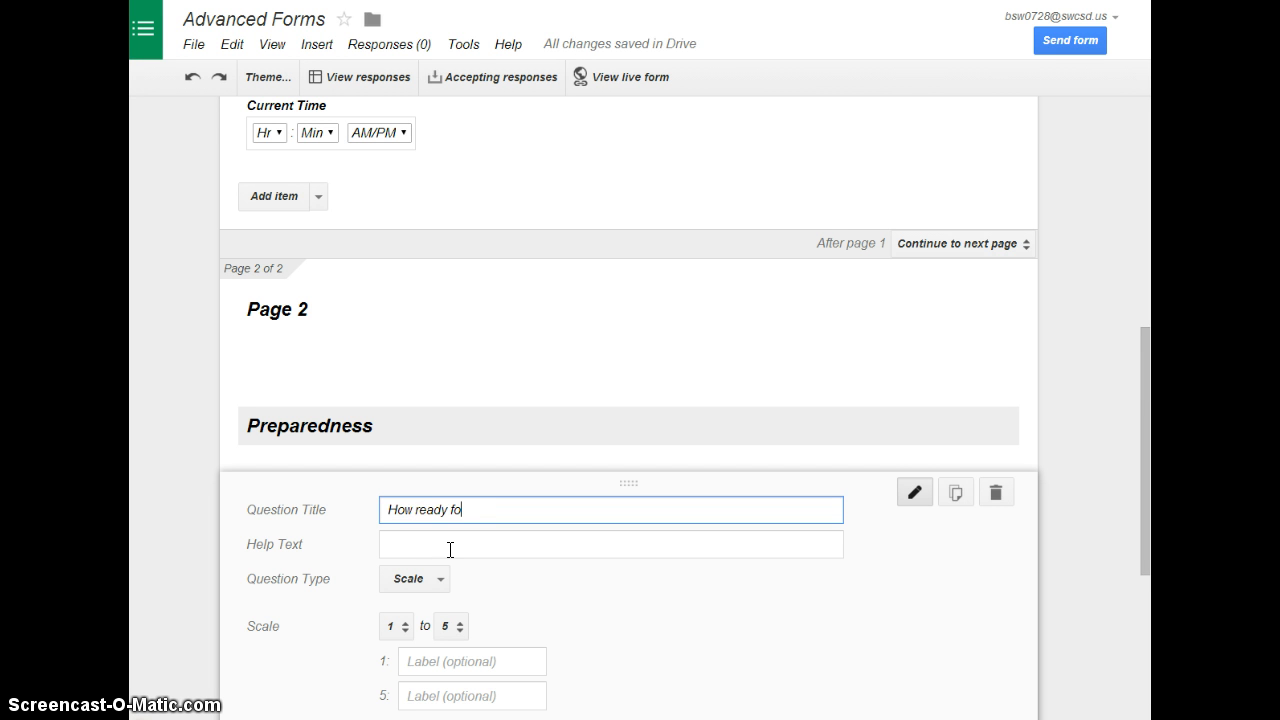
type("r today's quiz are you?")
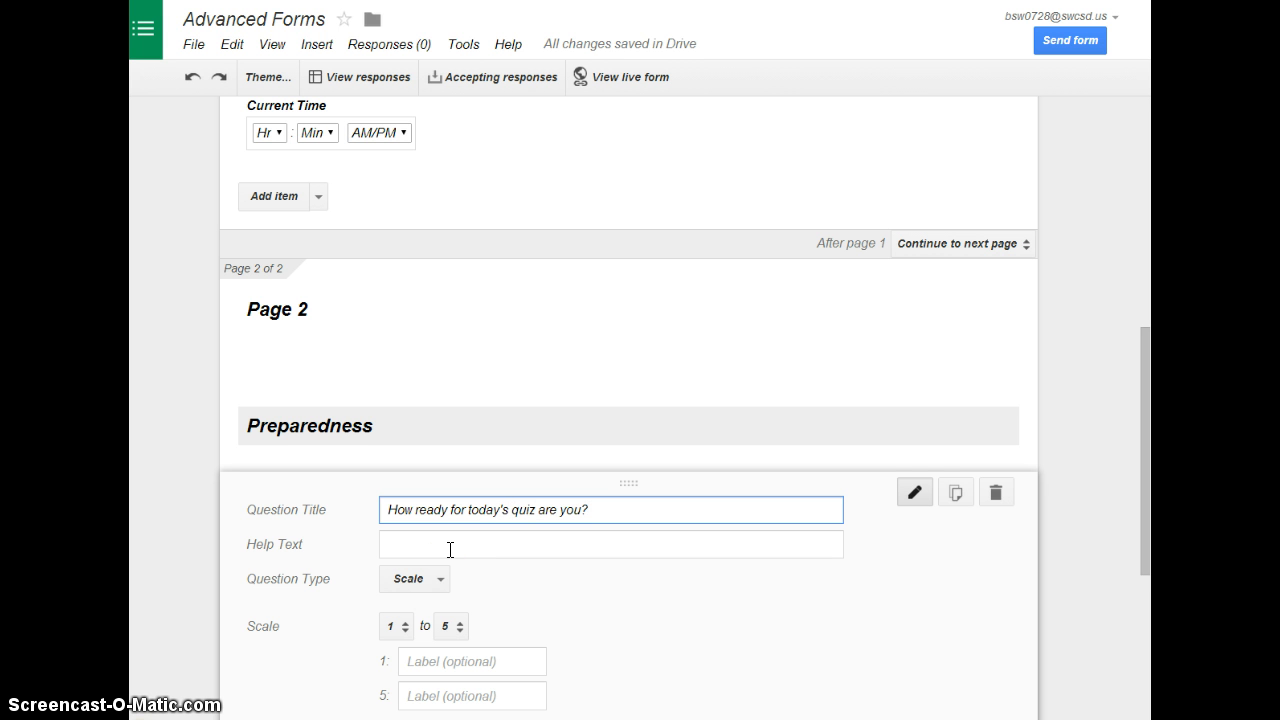
Try an upper limit of 10 for the quiz readiness scale and set it back to 5
scroll(503, 589, "down", 1)
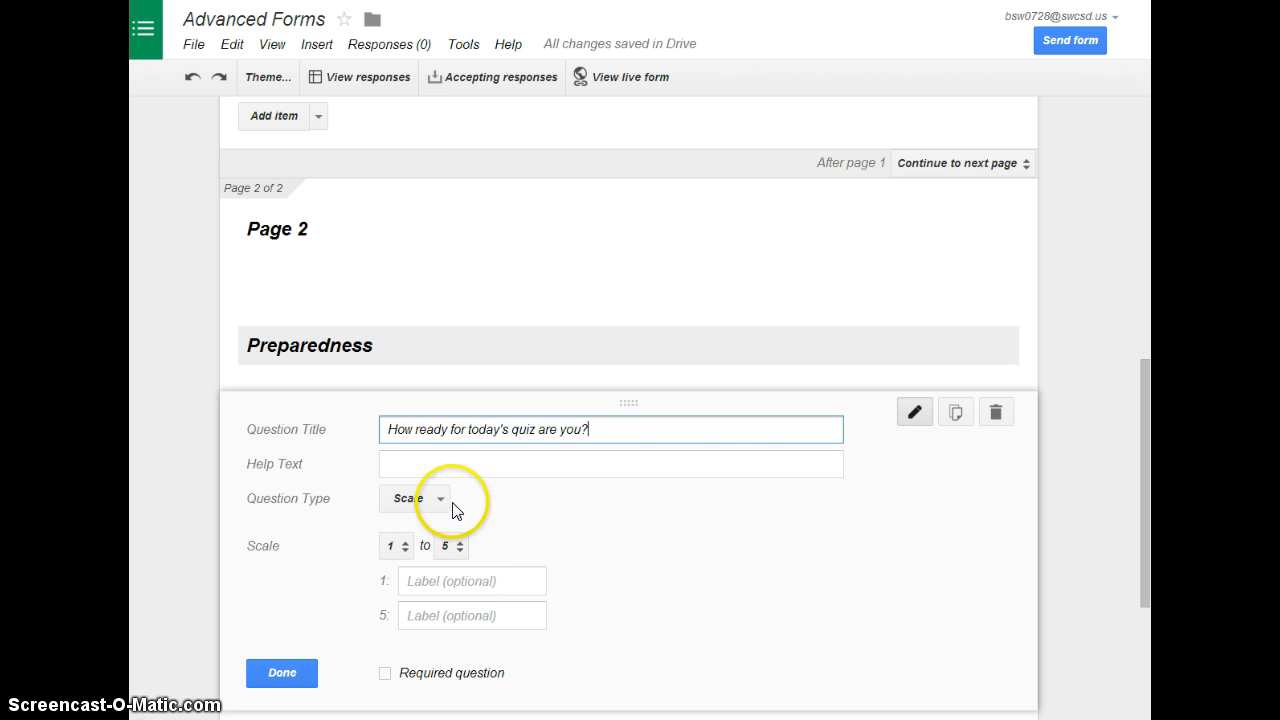
left_click(458, 545)
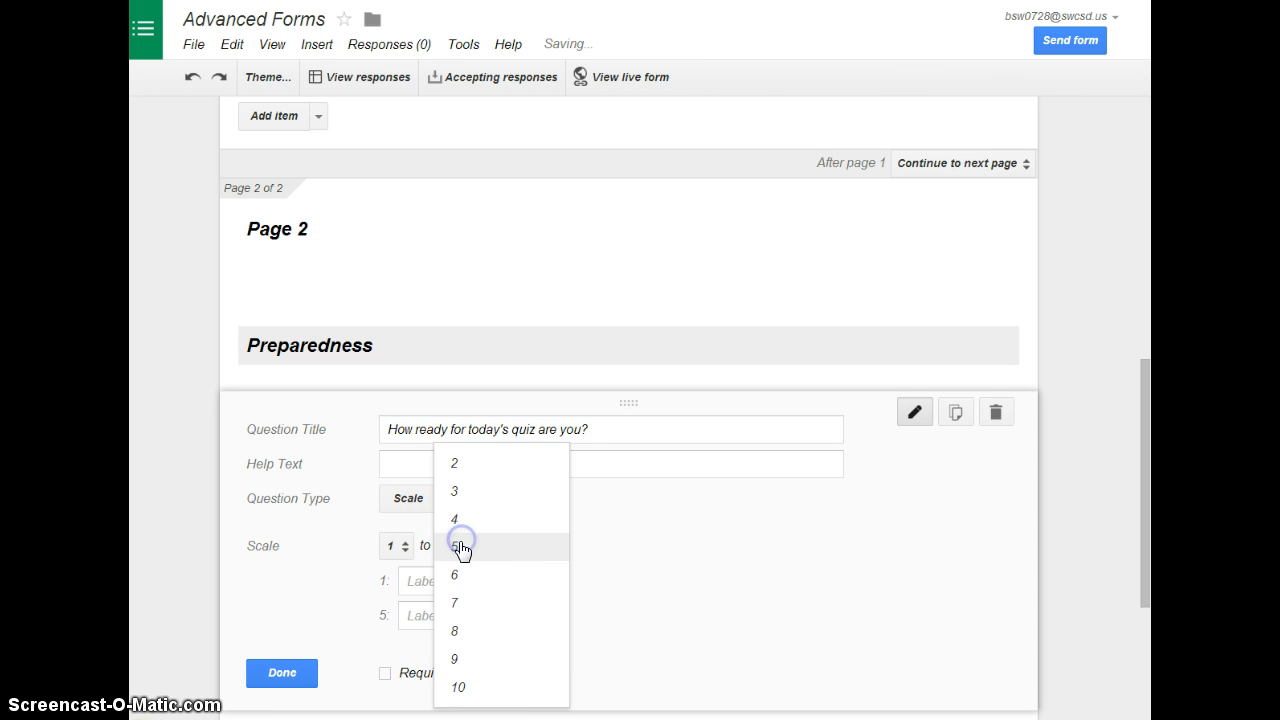
left_click(459, 688)
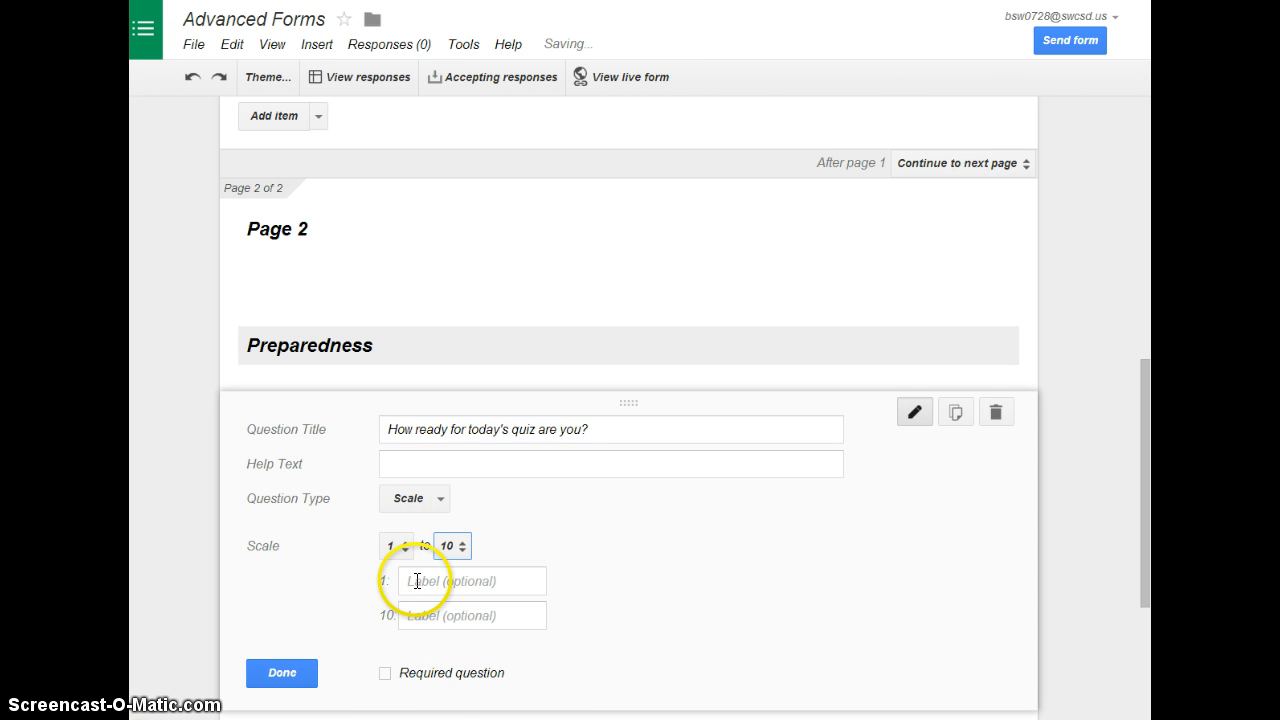
left_click(458, 546)
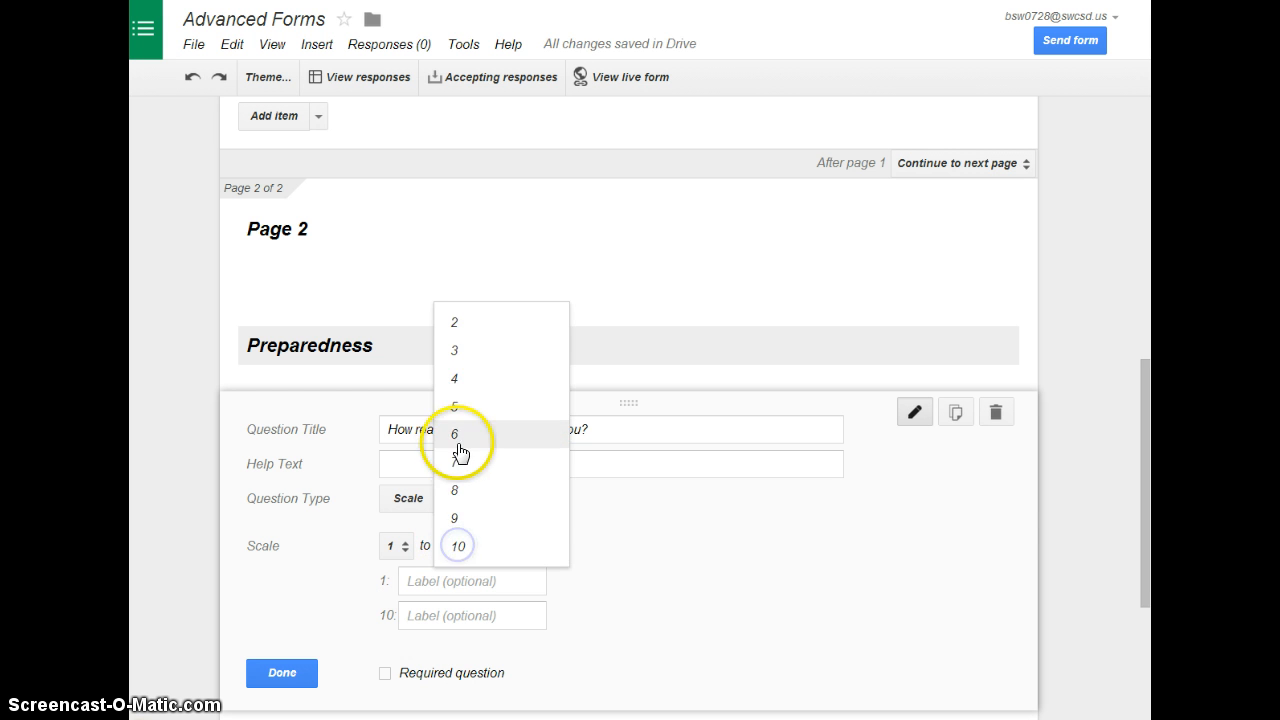
left_click(455, 406)
Label the quiz readiness scale's ends "Not At All" for 1 and "I'm Going to Ace It!" for 5, and finish the question
left_click(445, 581)
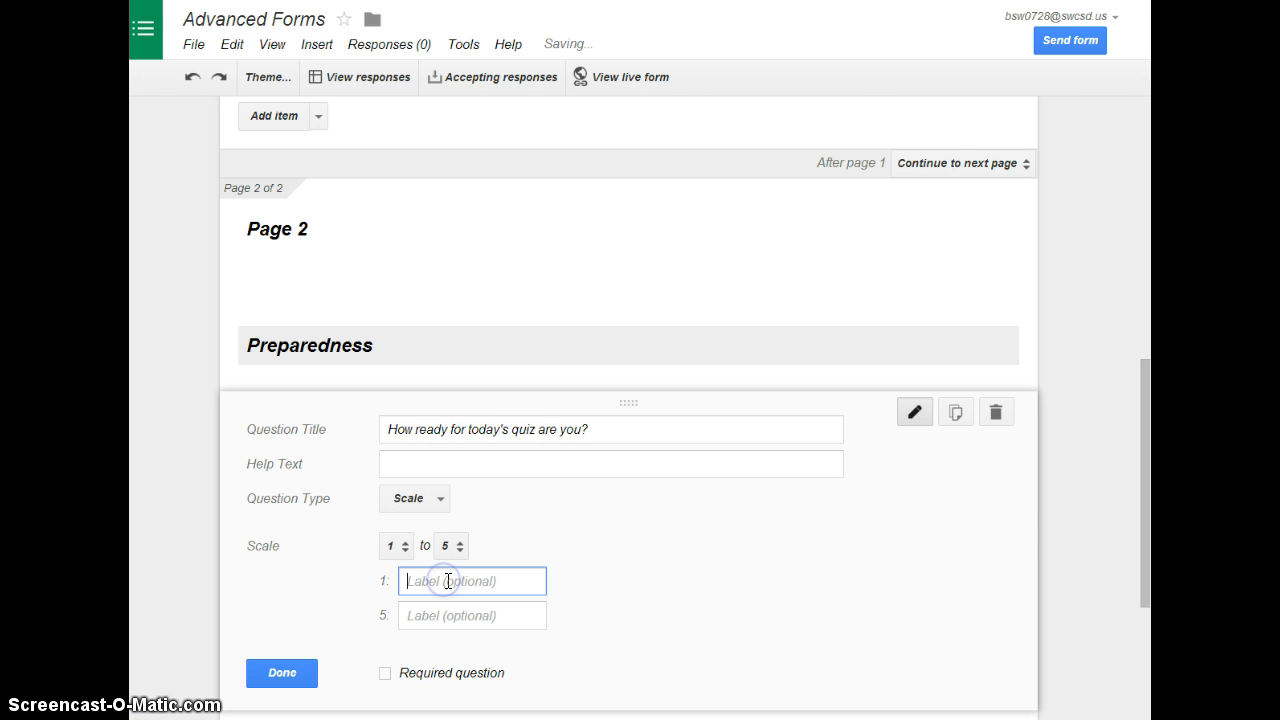
type("Not ")
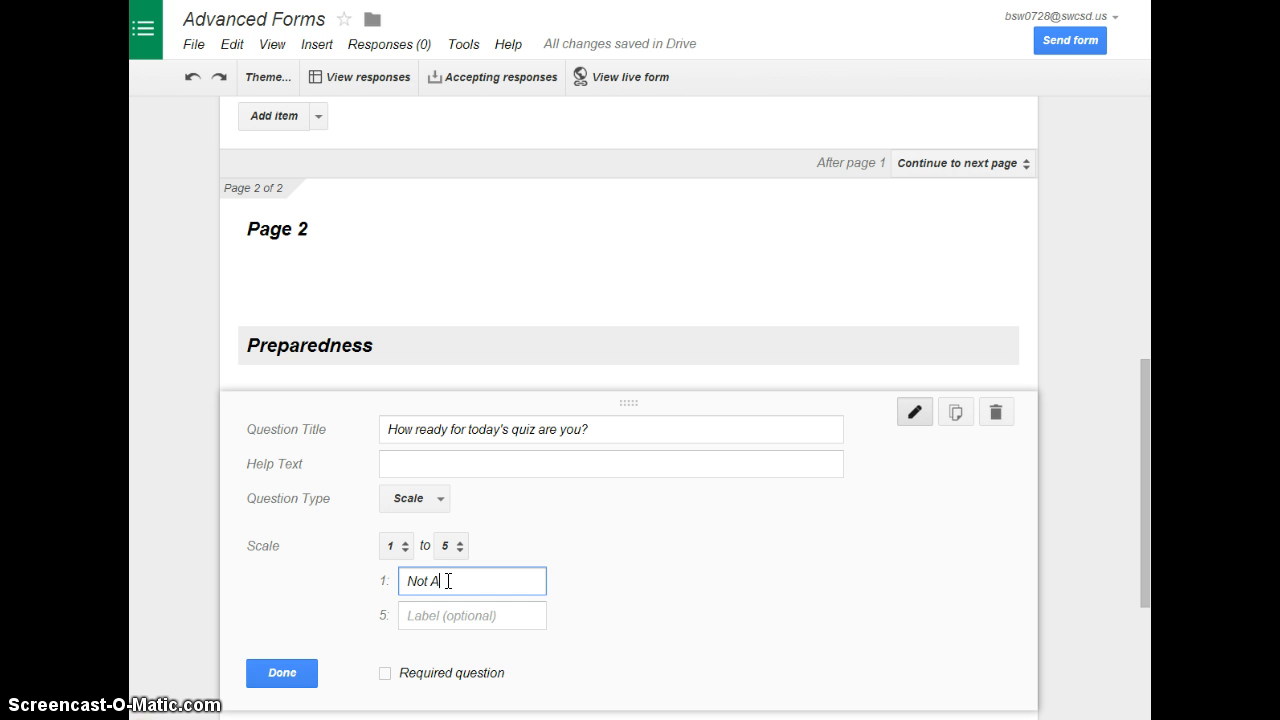
type("At All")
key("Tab")
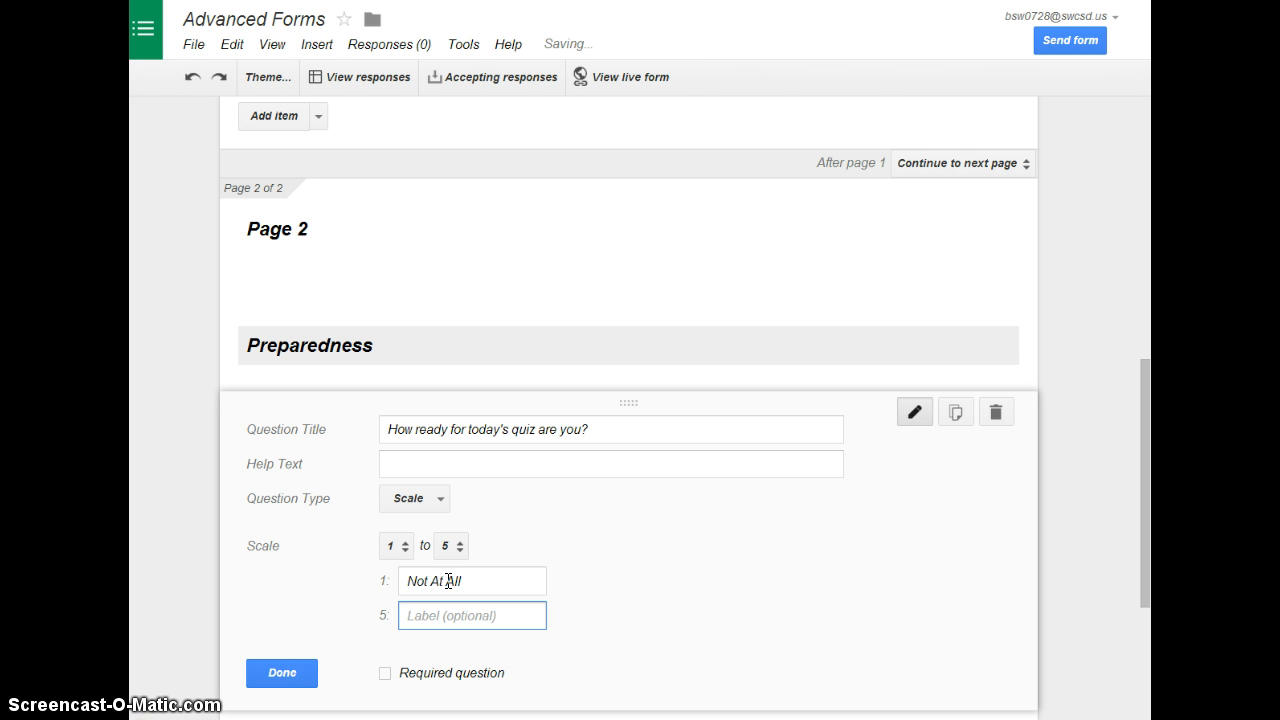
type("I")
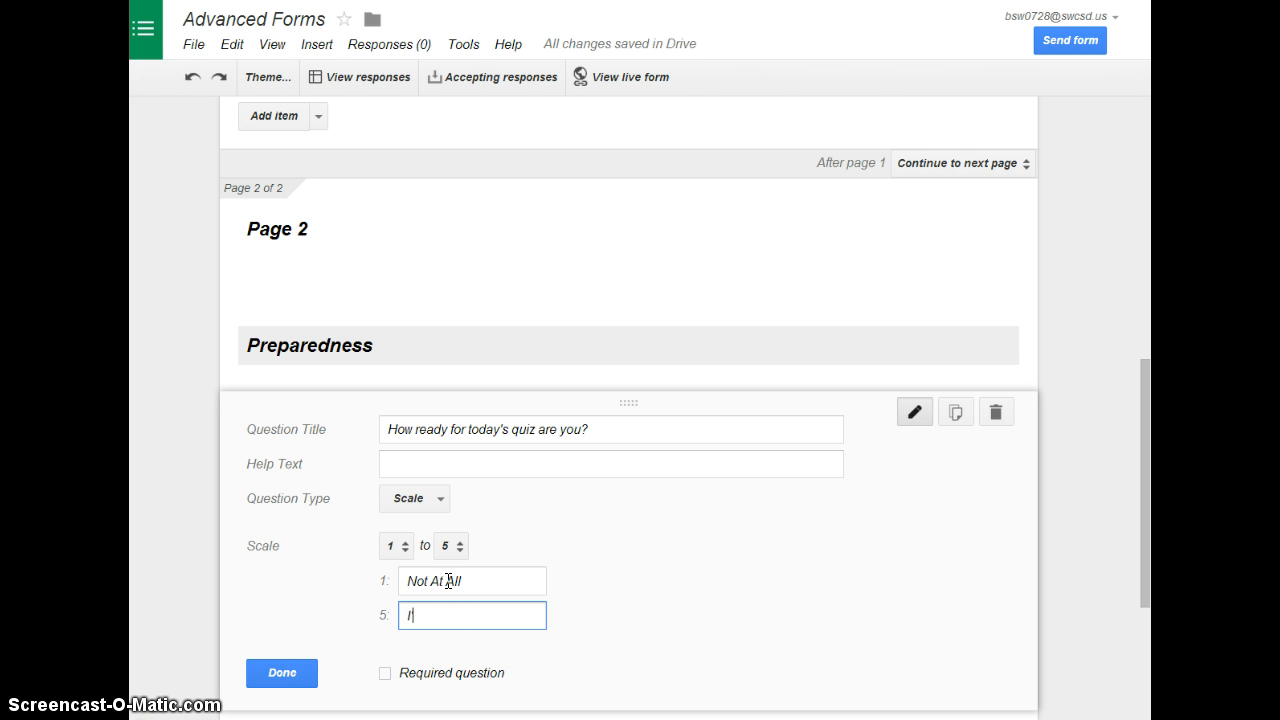
type("'m Going to Ace It!")
left_click(280, 673)
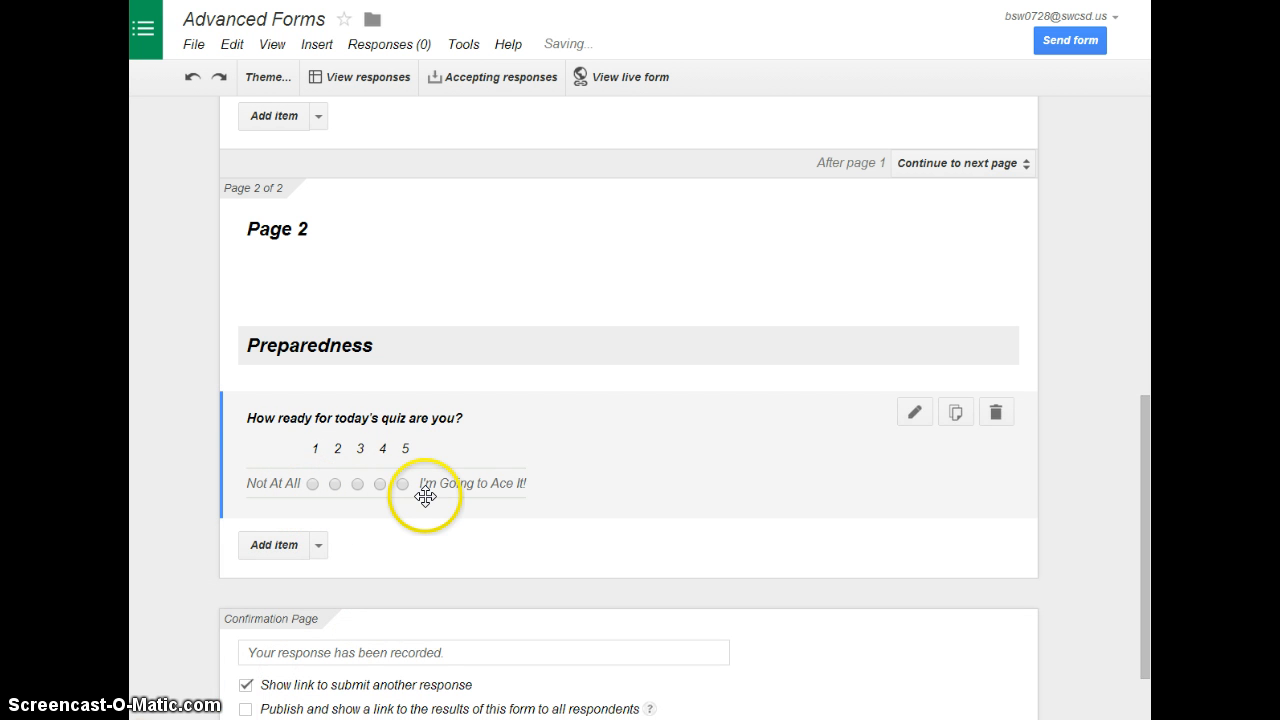
Add a grid question titled "How much time did you spend studying for today's quiz?" below the readiness scale
left_click(317, 546)
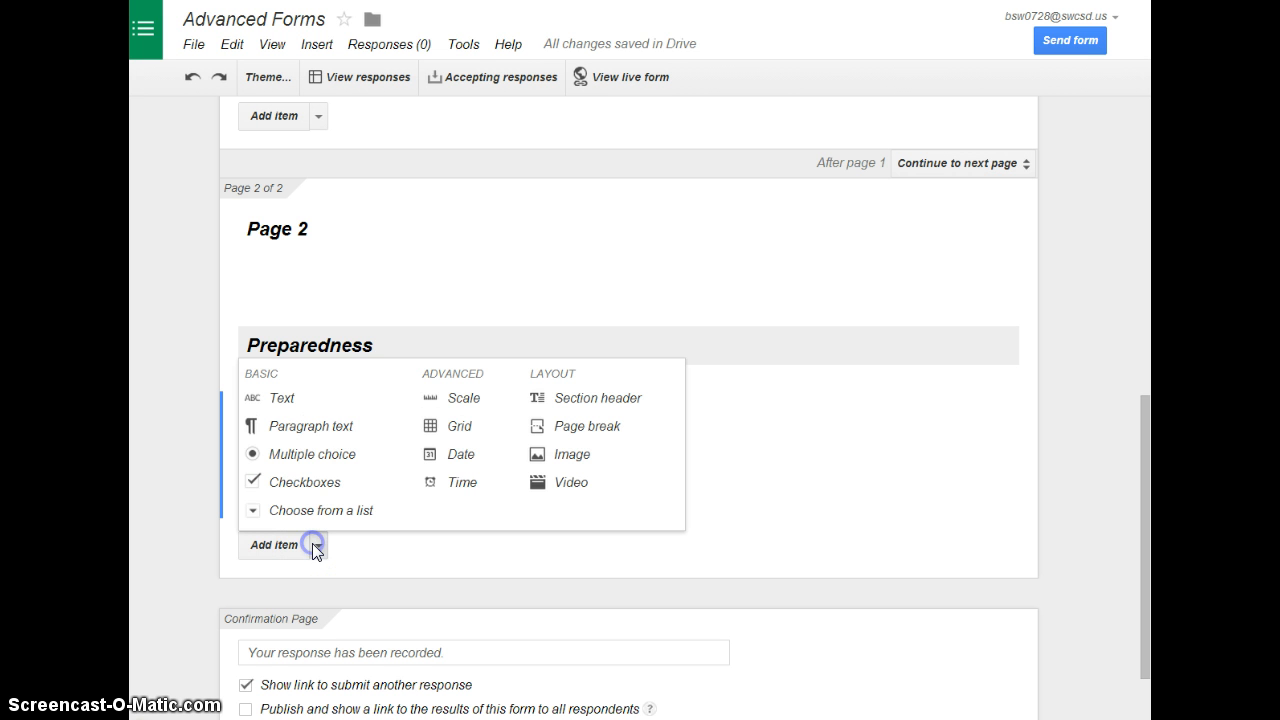
left_click(459, 427)
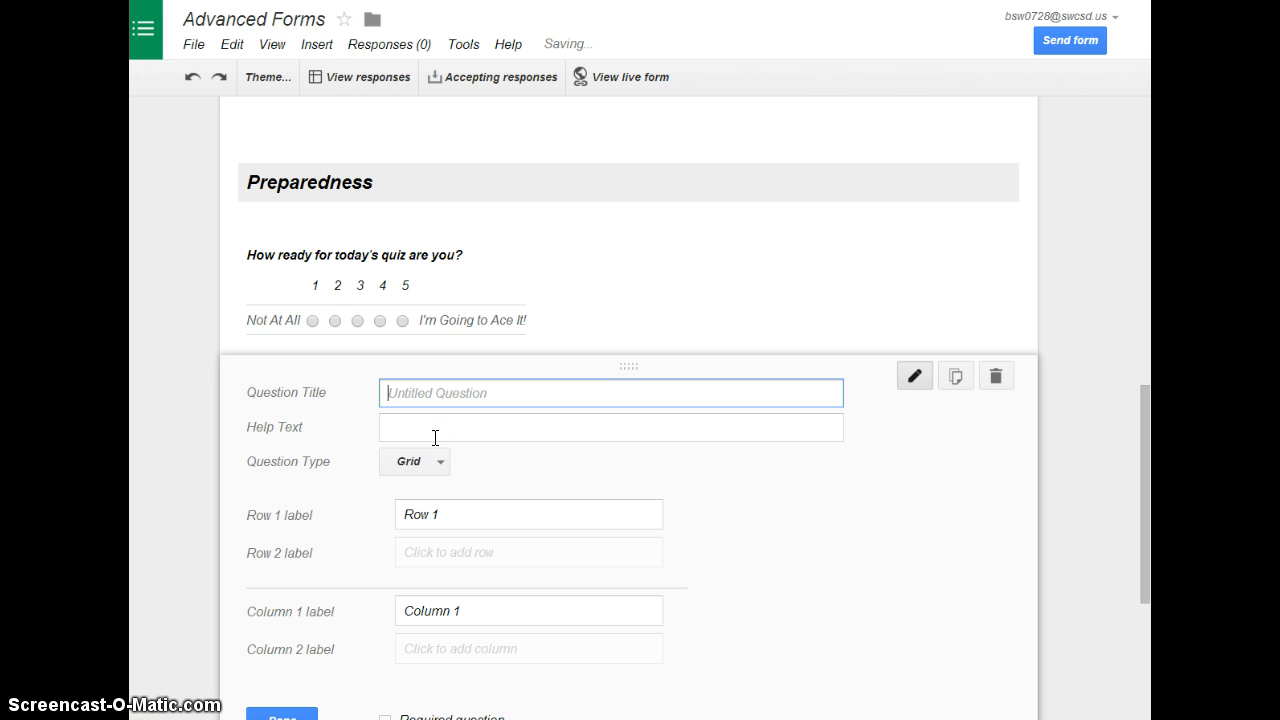
type("HOu")
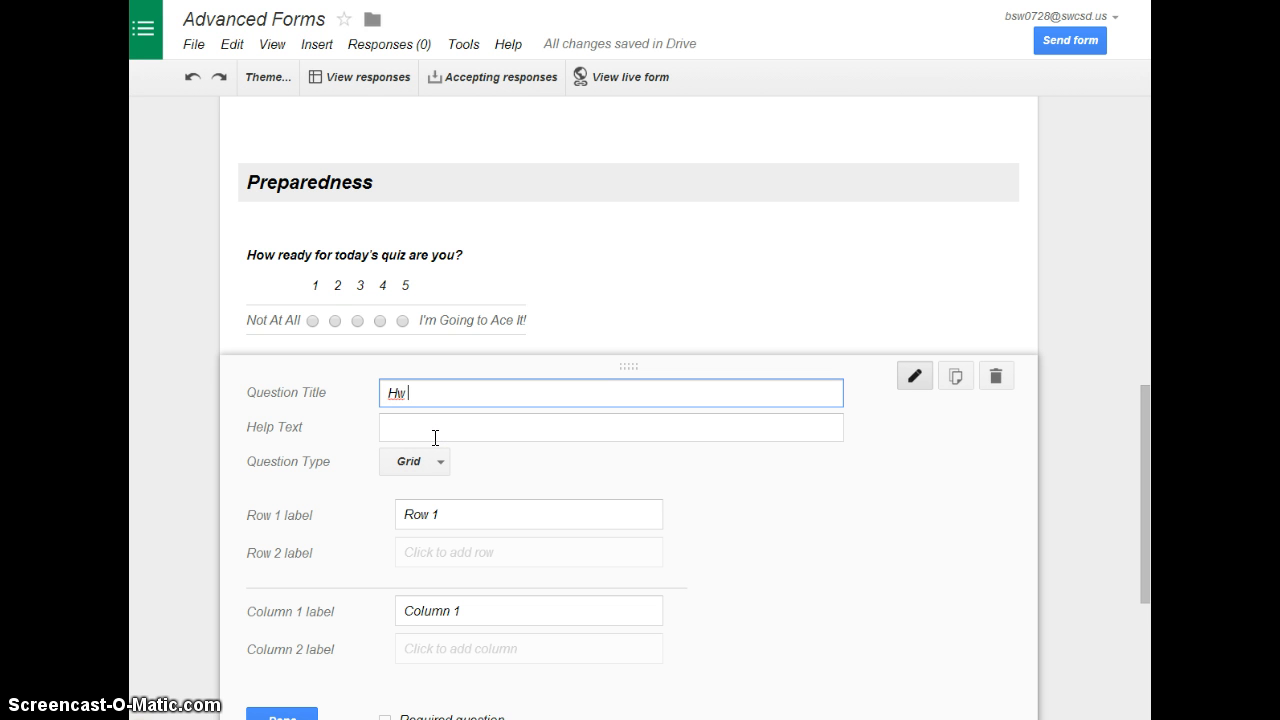
type("ow much time did you spend")
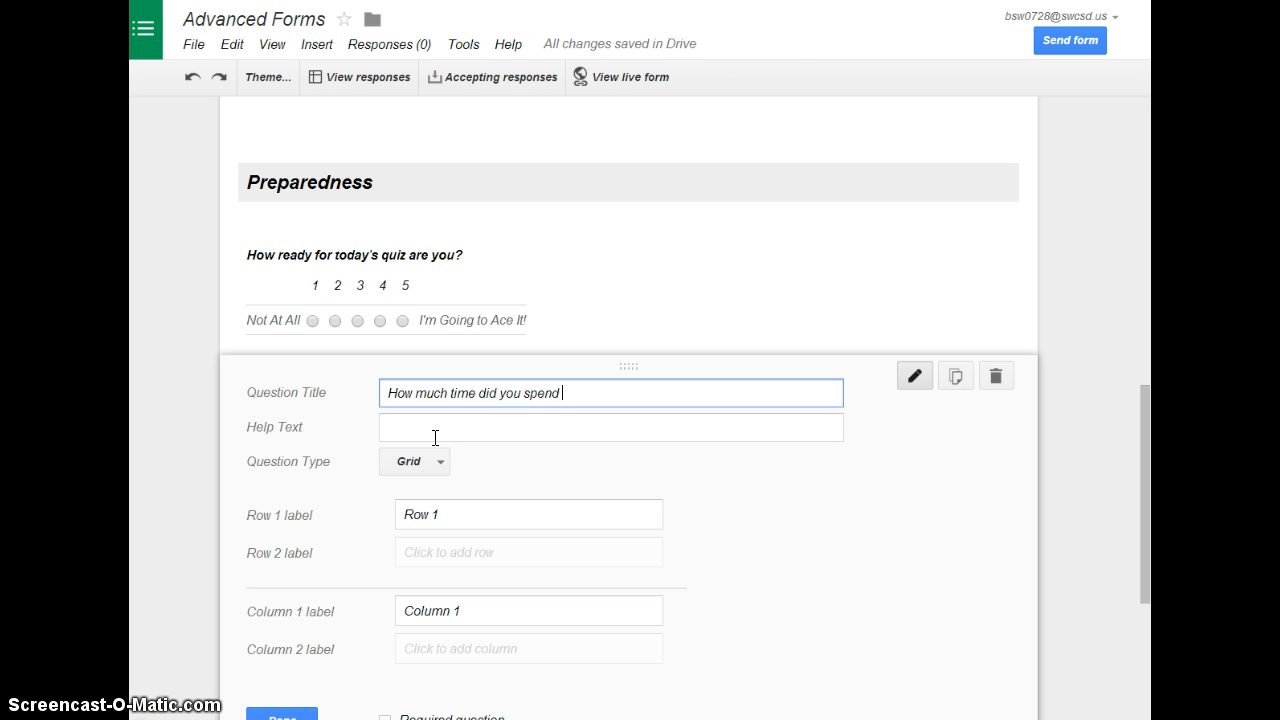
type(" studying for today's quiz?")
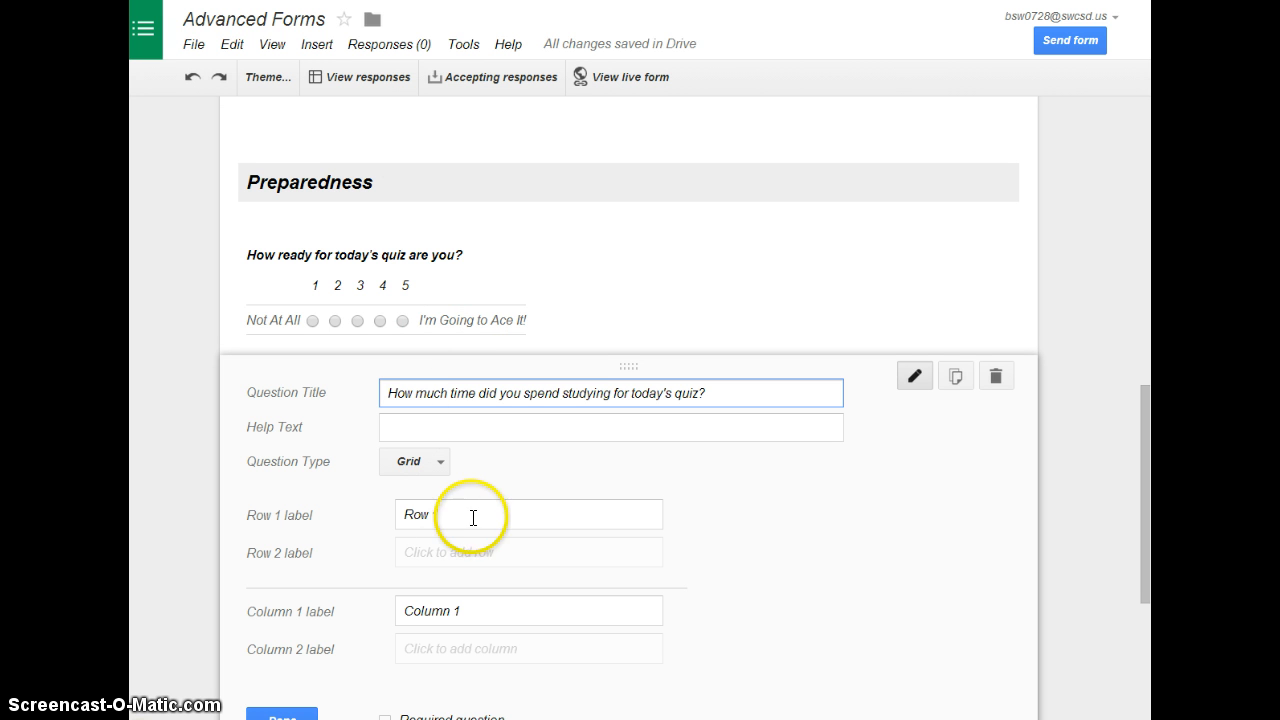
Label the grid's first two rows "Teacher Website" and "Schoology"
left_click(473, 517)
left_click_drag(457, 514, 357, 514)
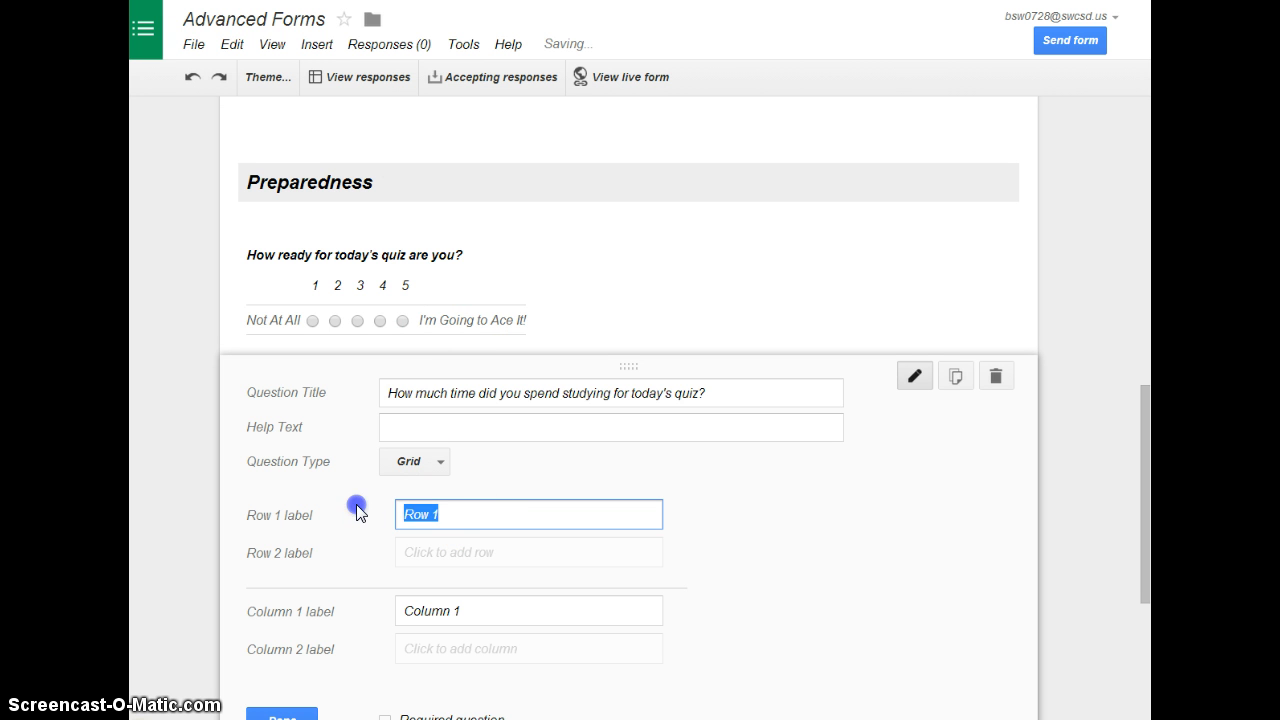
type("Teac")
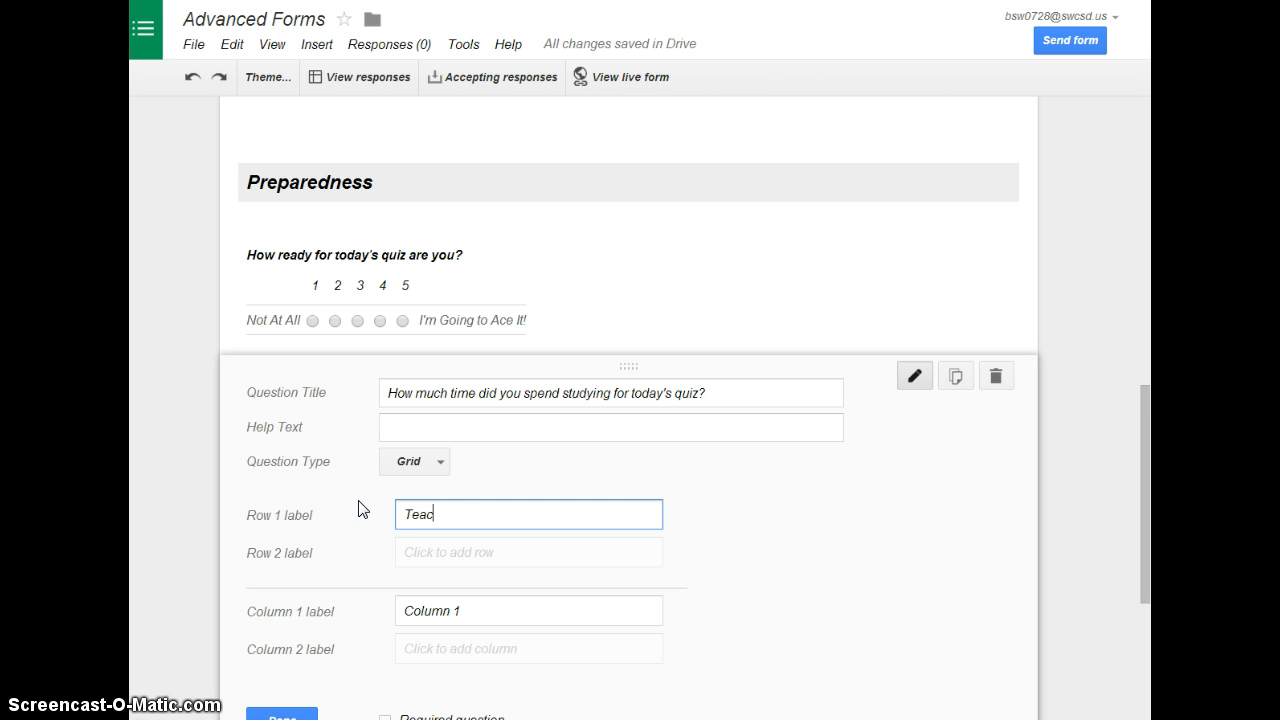
type("her Website")
key("Tab")
type("Sc")
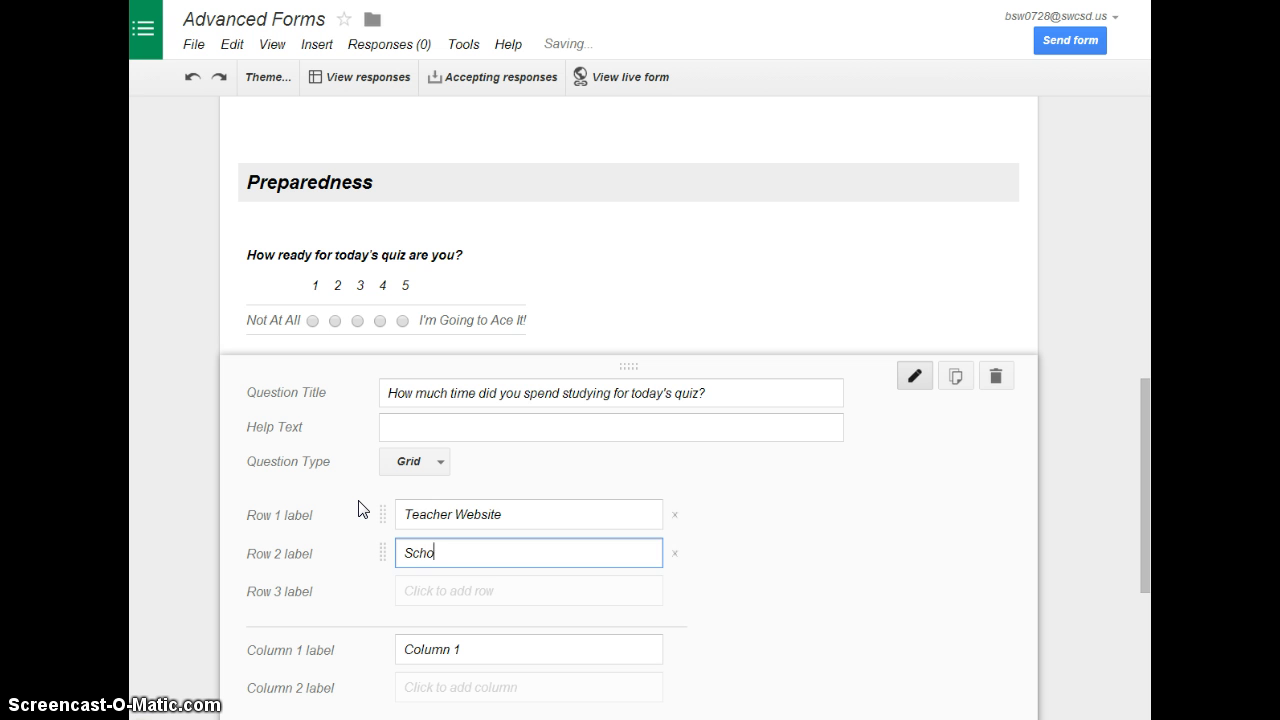
key("Tab")
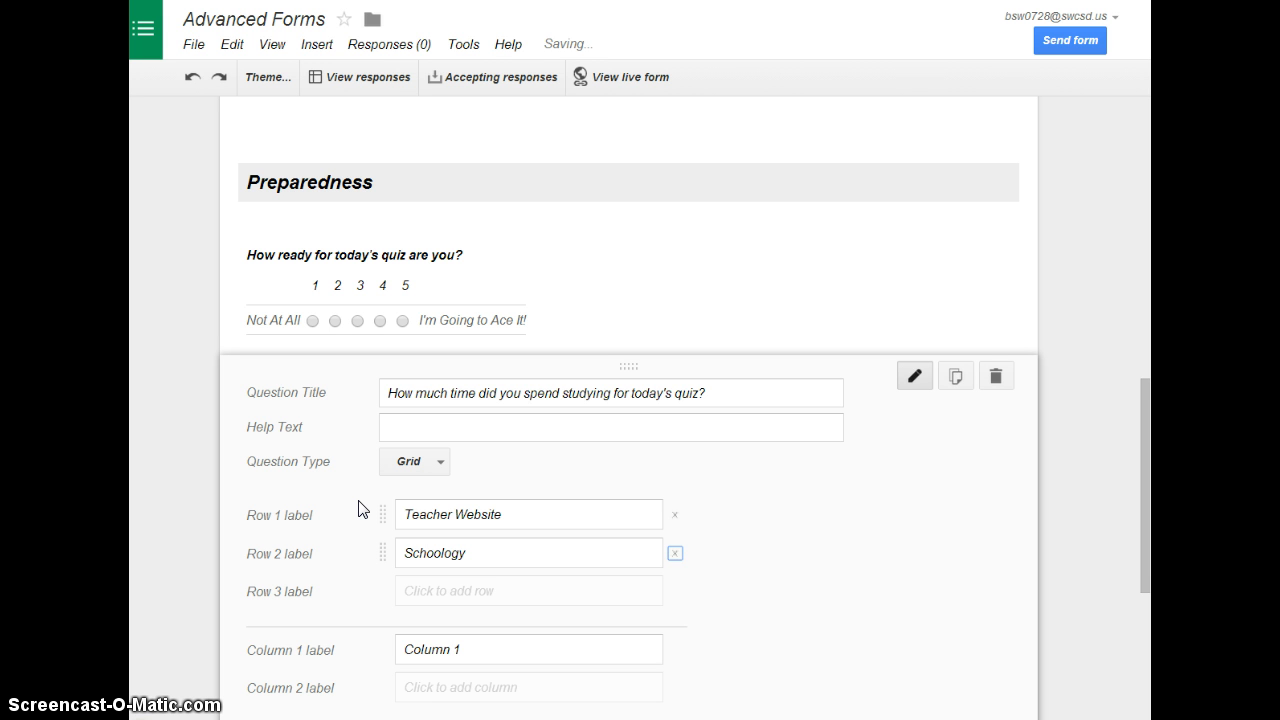
Add three more grid rows labelled "Quizlet", "Book" and "Other"
key("Tab")
type("Q")
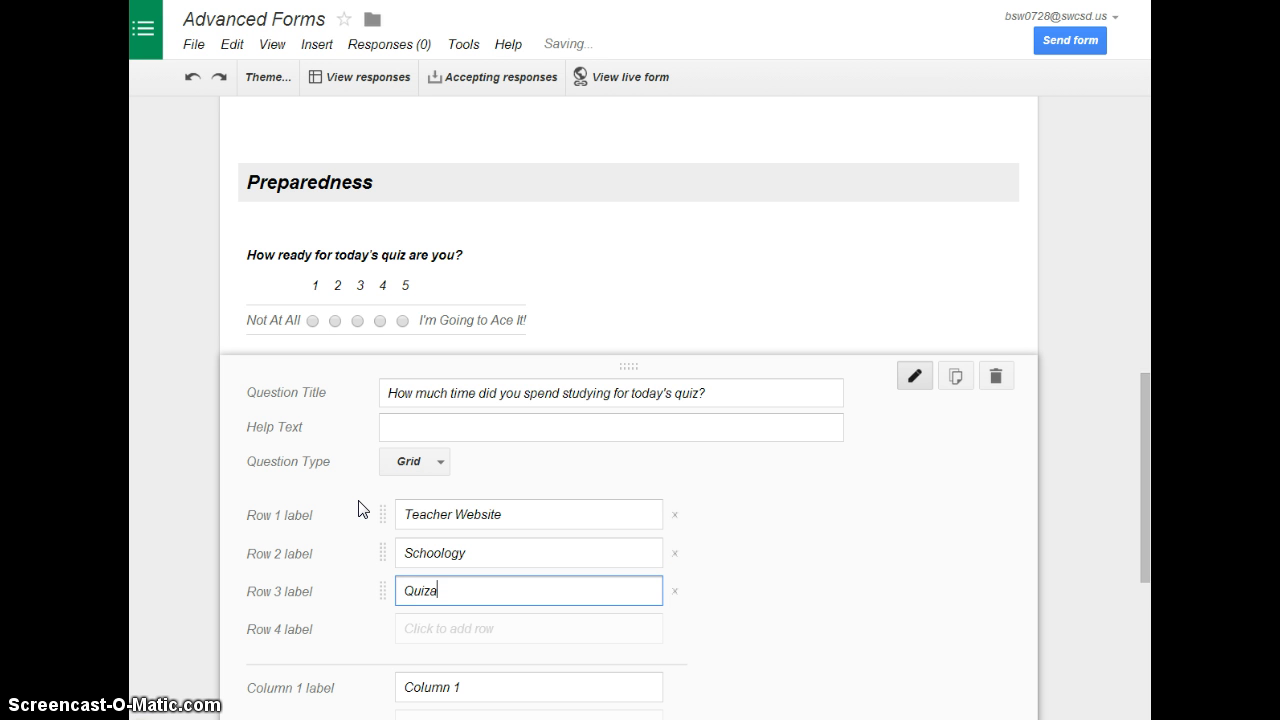
key("Tab")
key("Tab")
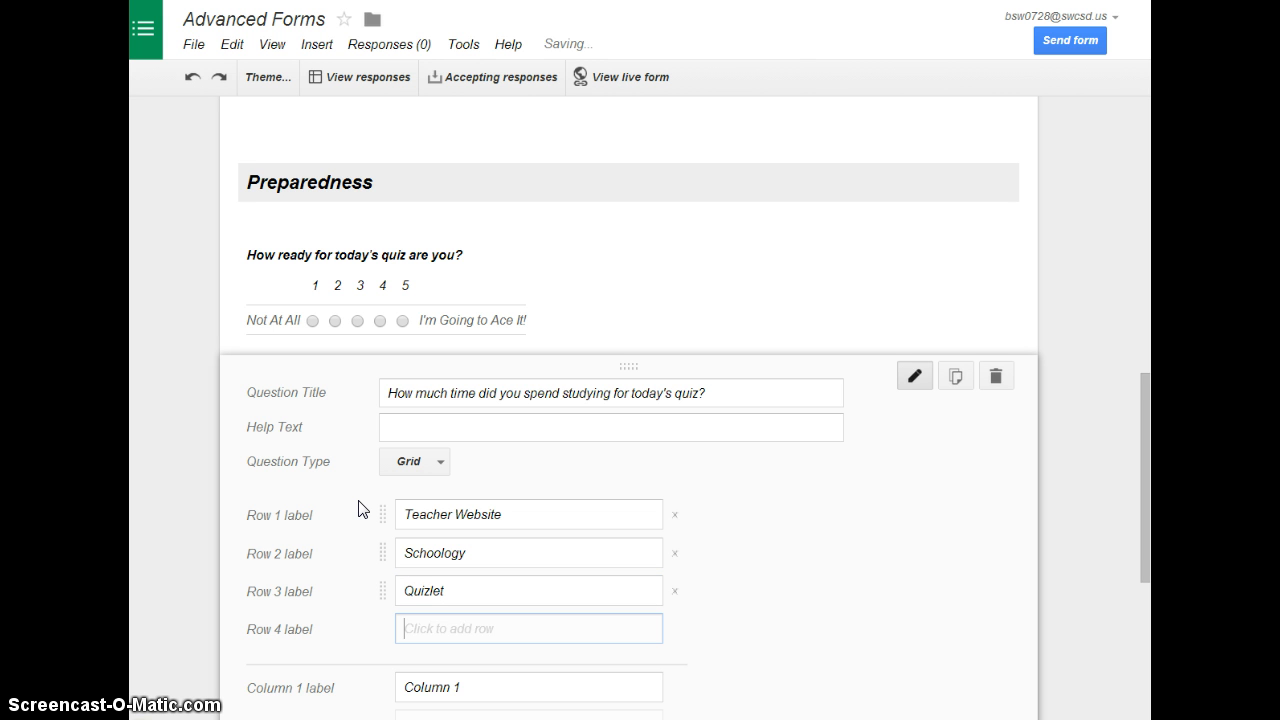
type("Book")
key("Tab")
key("Tab")
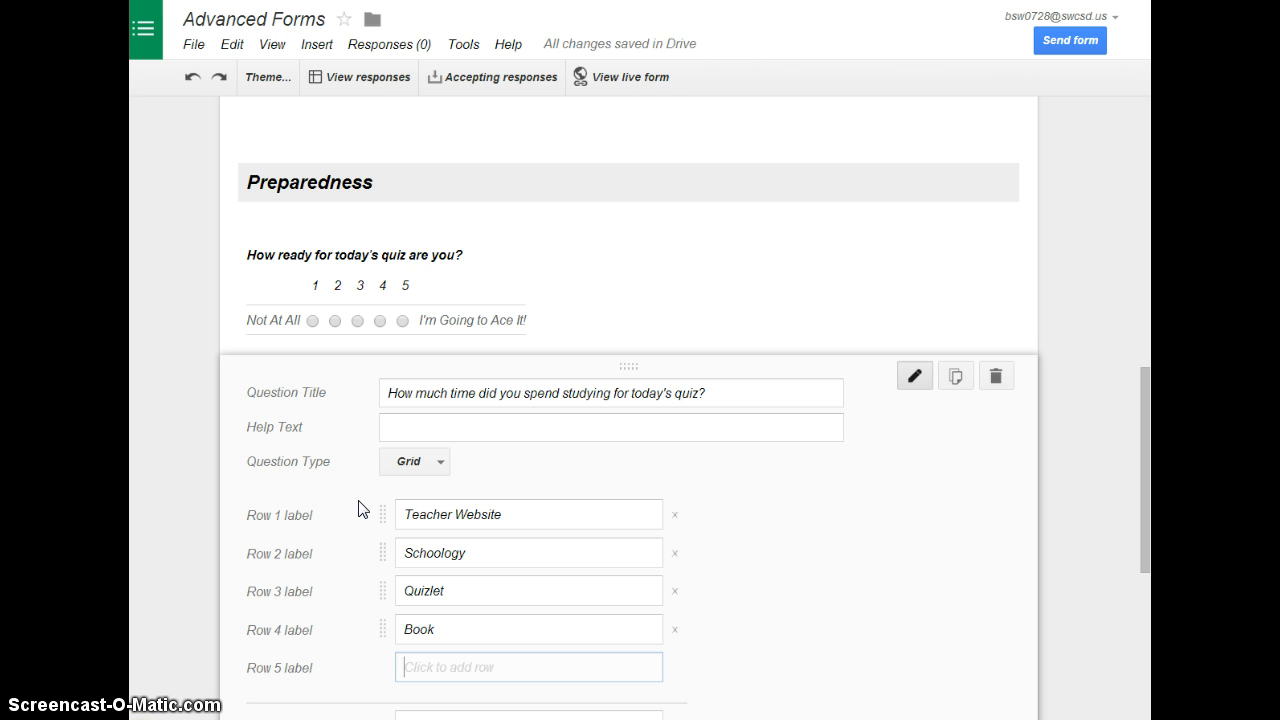
type("Other")
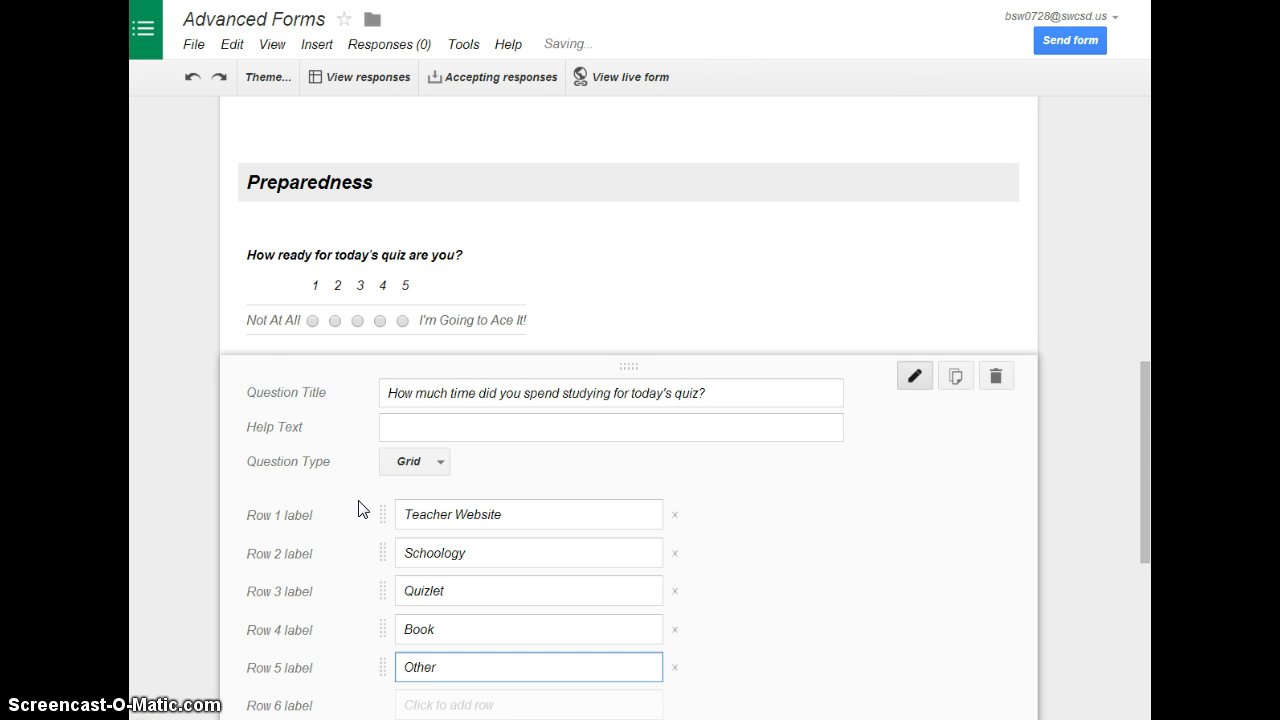
Label the grid's first two columns "0 minutes/hours" and "1 - 30 minutes"
scroll(360, 508, "down", 3)
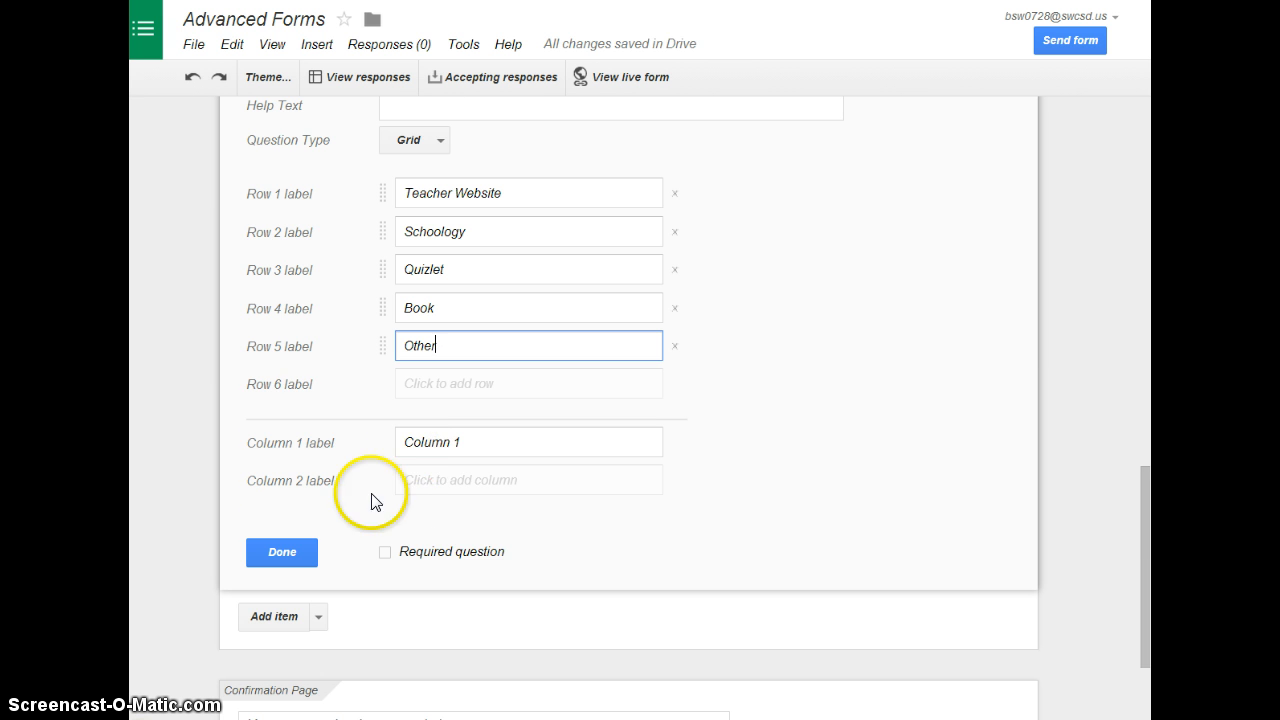
left_click(465, 451)
left_click_drag(465, 451, 366, 443)
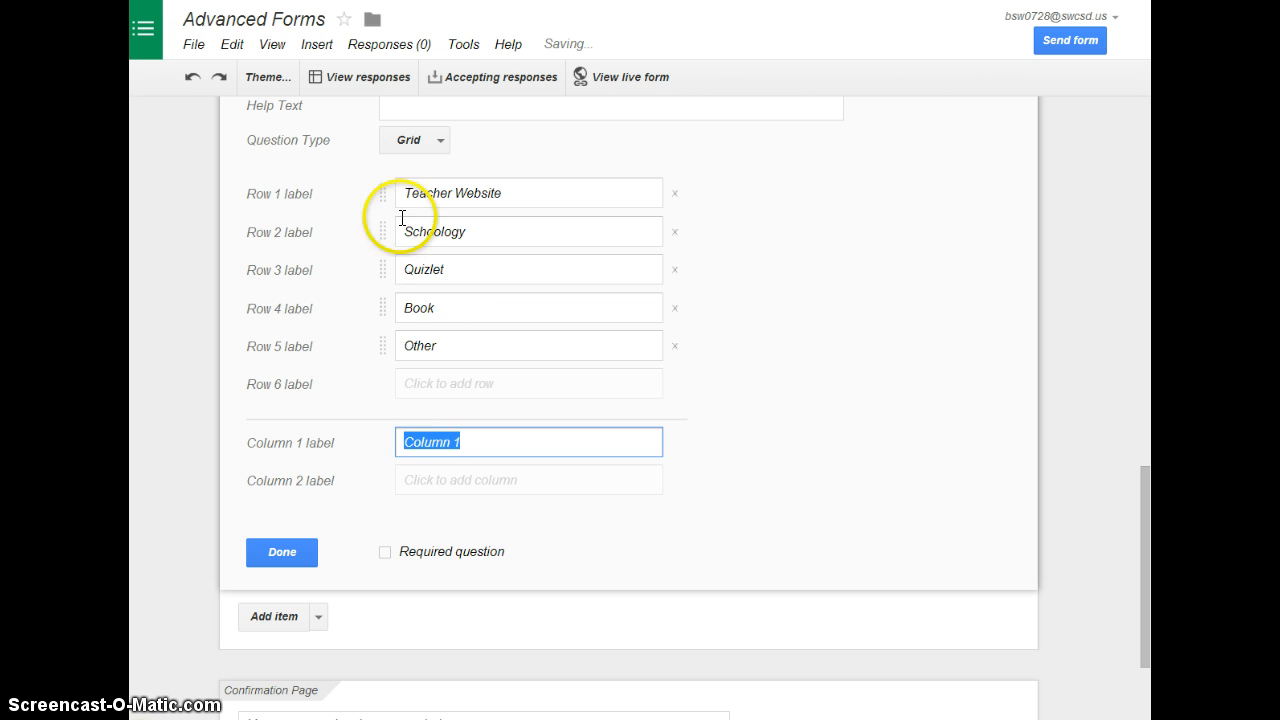
type("0")
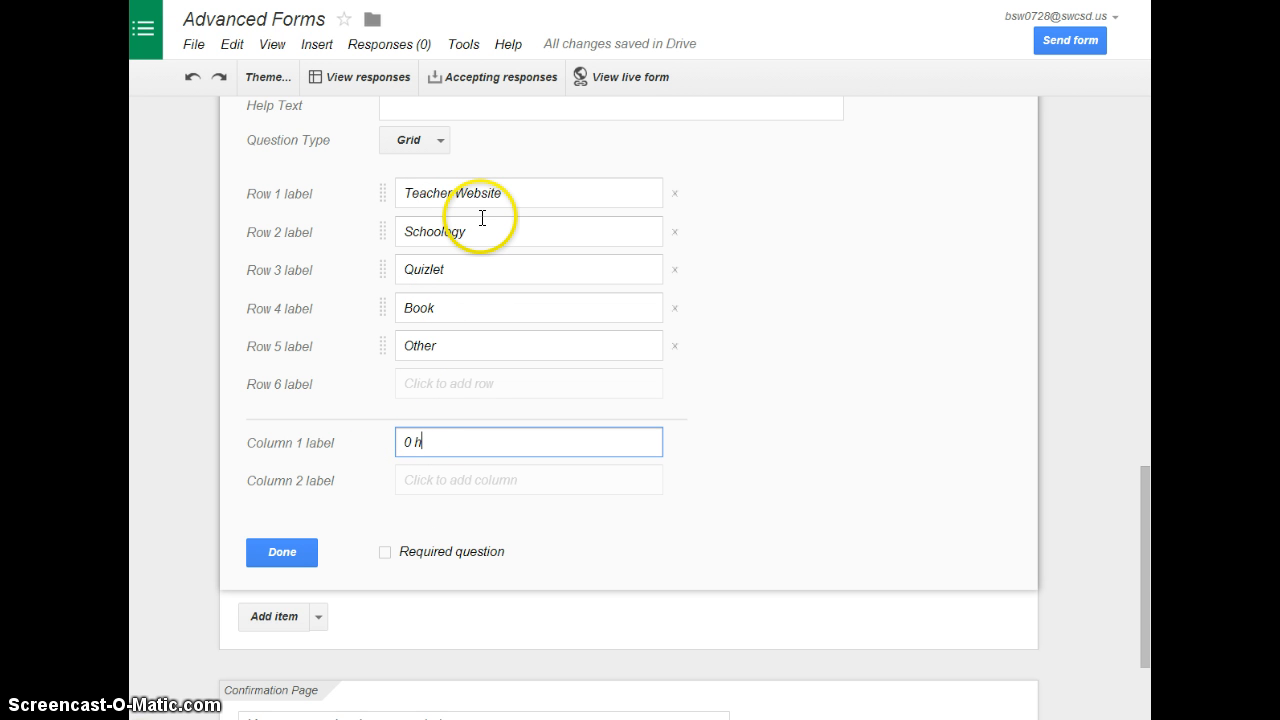
type(" minutes/hours")
left_click(505, 481)
key("BackSpace")
key("BackSpace")
key("BackSpace")
key("BackSpace")
key("BackSpace")
key("BackSpace")
key("BackSpace")
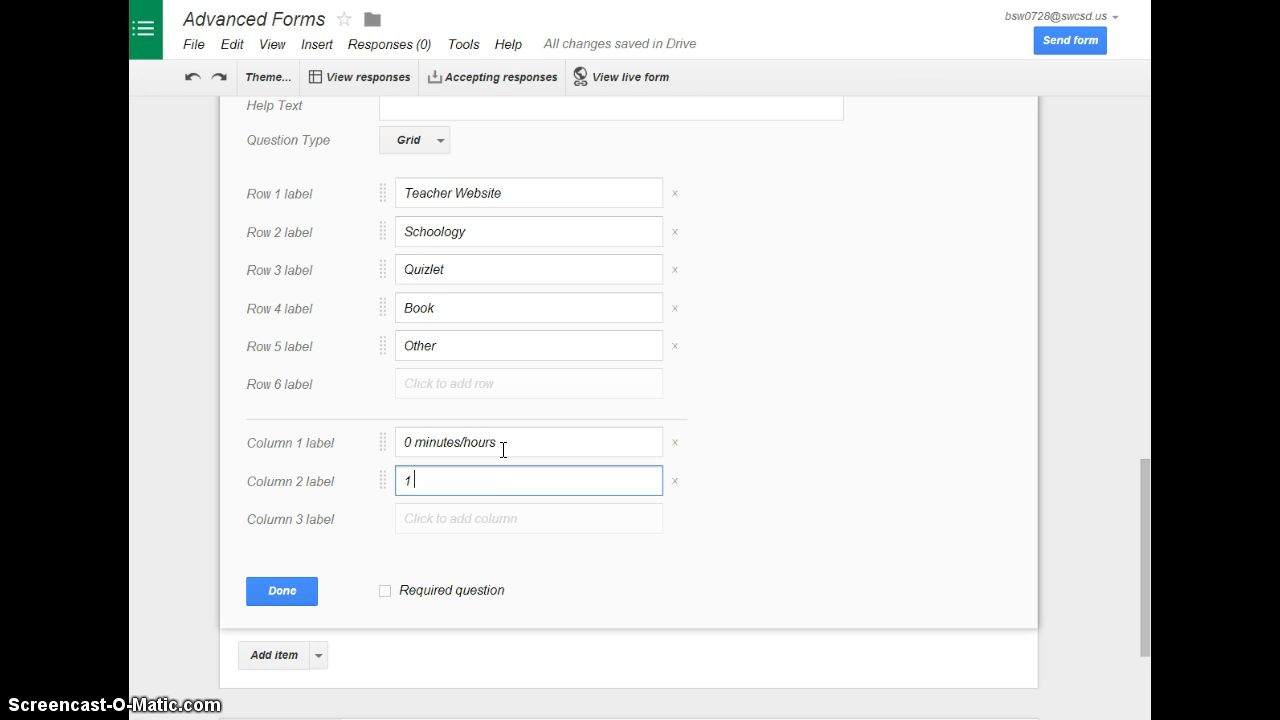
type("1 - 30 minutes")
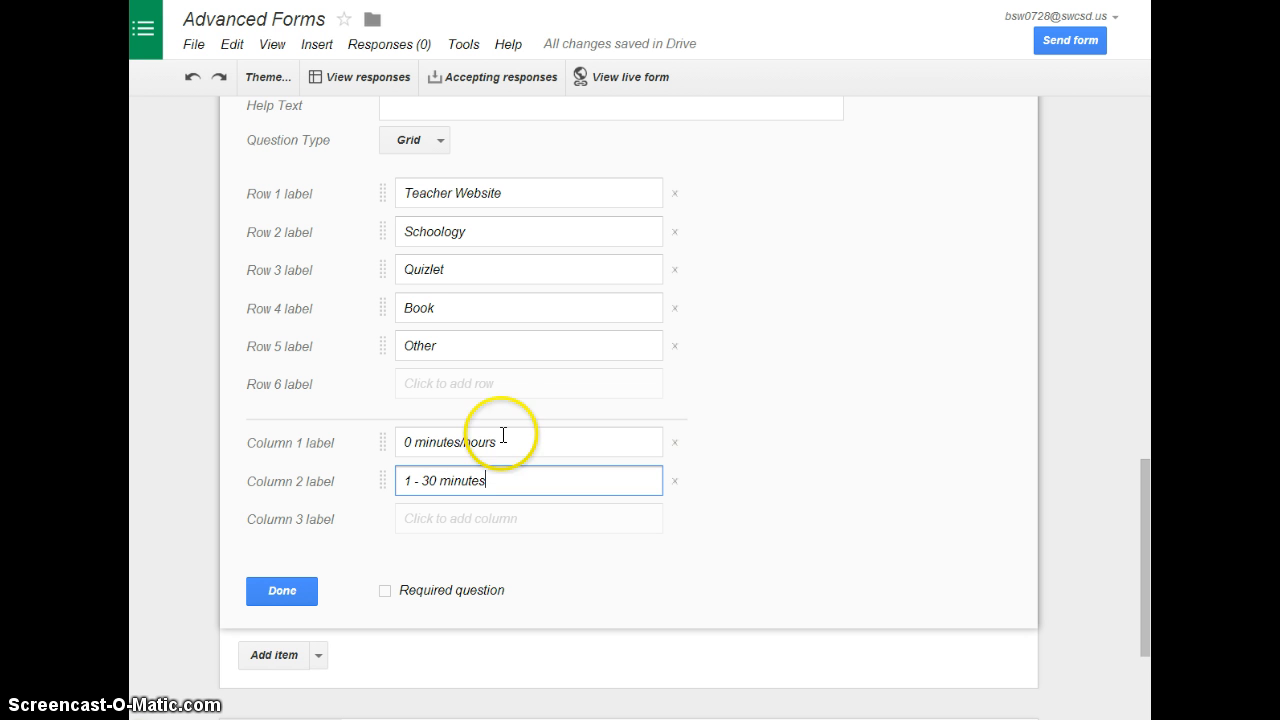
Add two more grid columns labelled "Column 31 - 60 minutes" and "61+ minutes", and finish the grid question
left_click(449, 517)
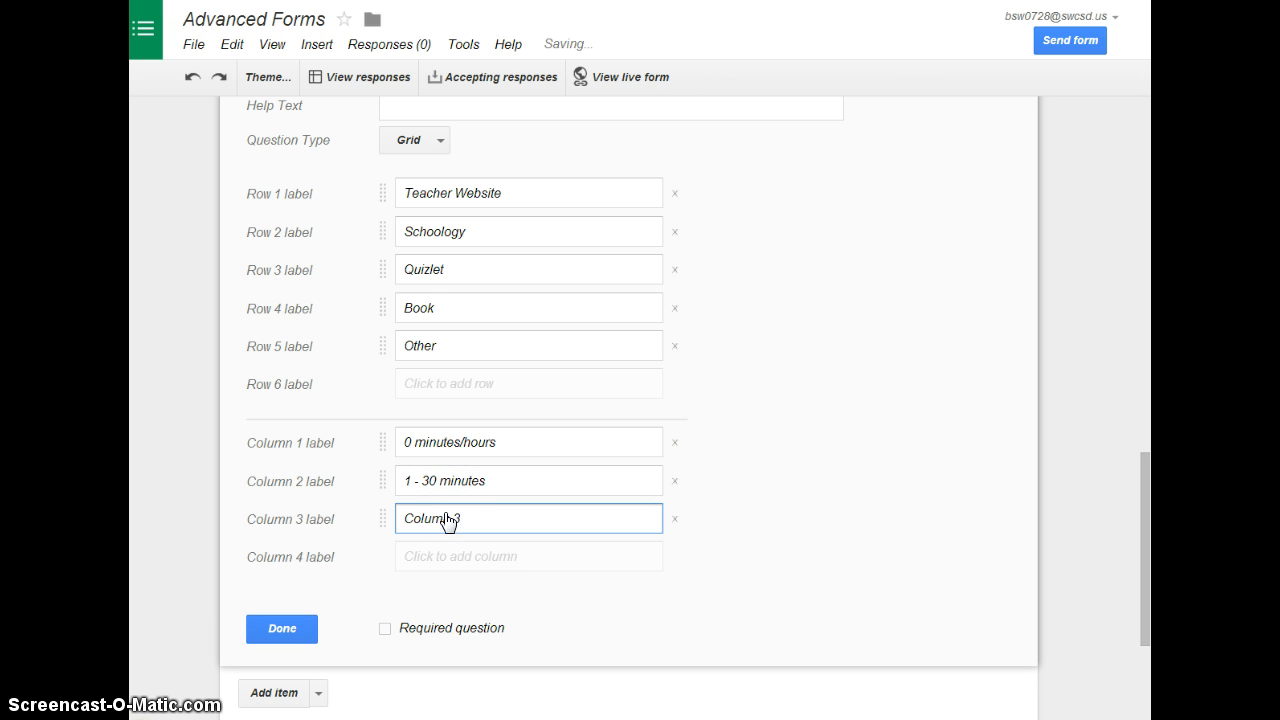
type("31 - 60 minutes")
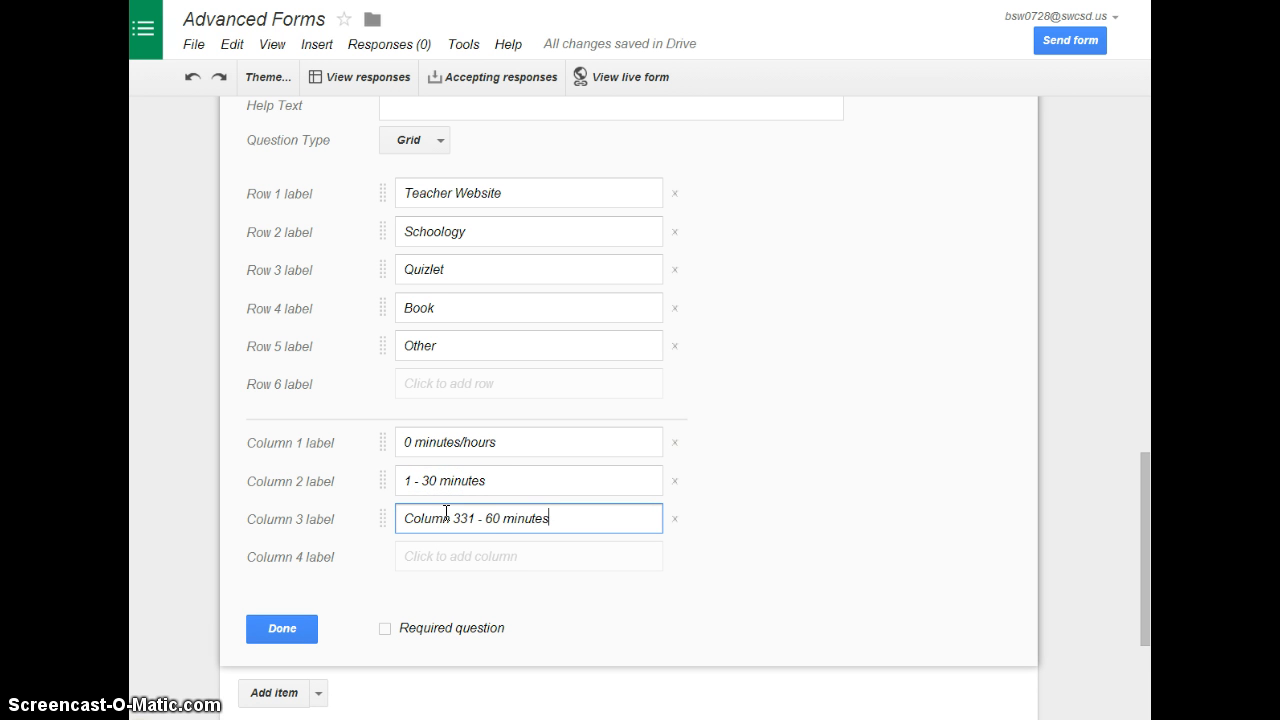
left_click(466, 514)
key("BackSpace")
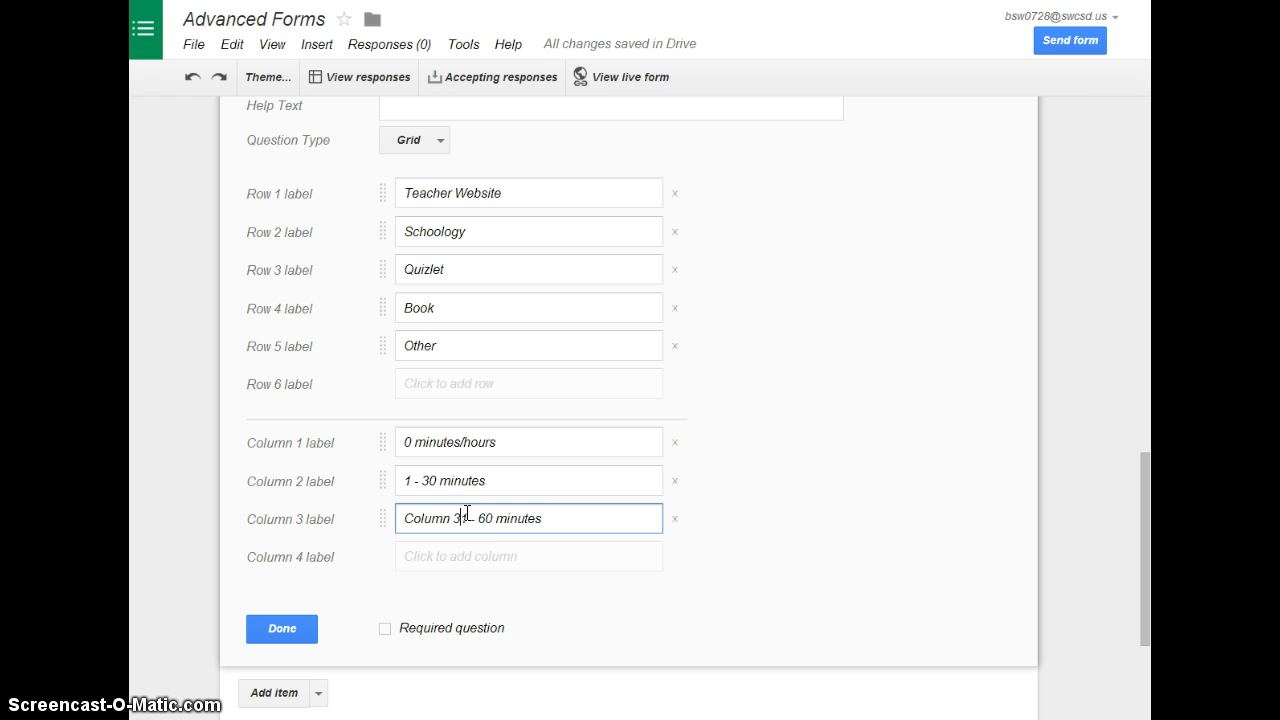
left_click(438, 559)
key("BackSpace")
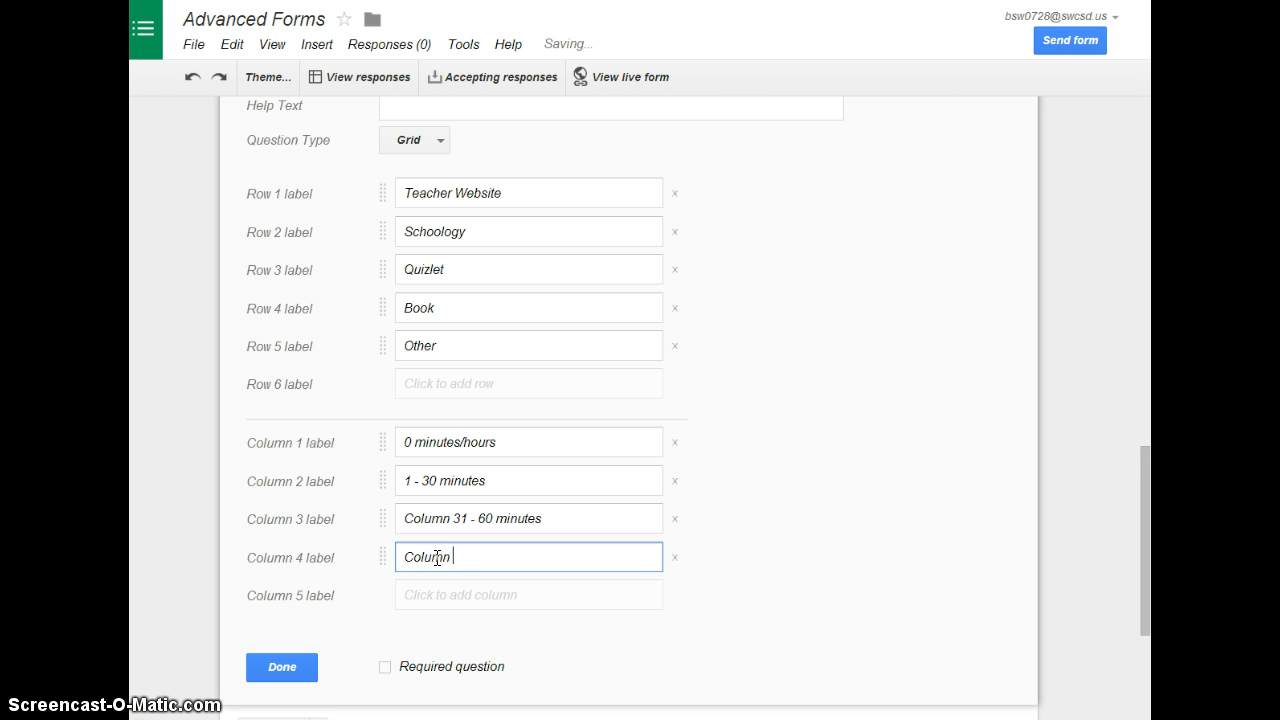
key("BackSpace")
key("BackSpace")
key("BackSpace")
key("BackSpace")
key("BackSpace")
key("BackSpace")
key("BackSpace")
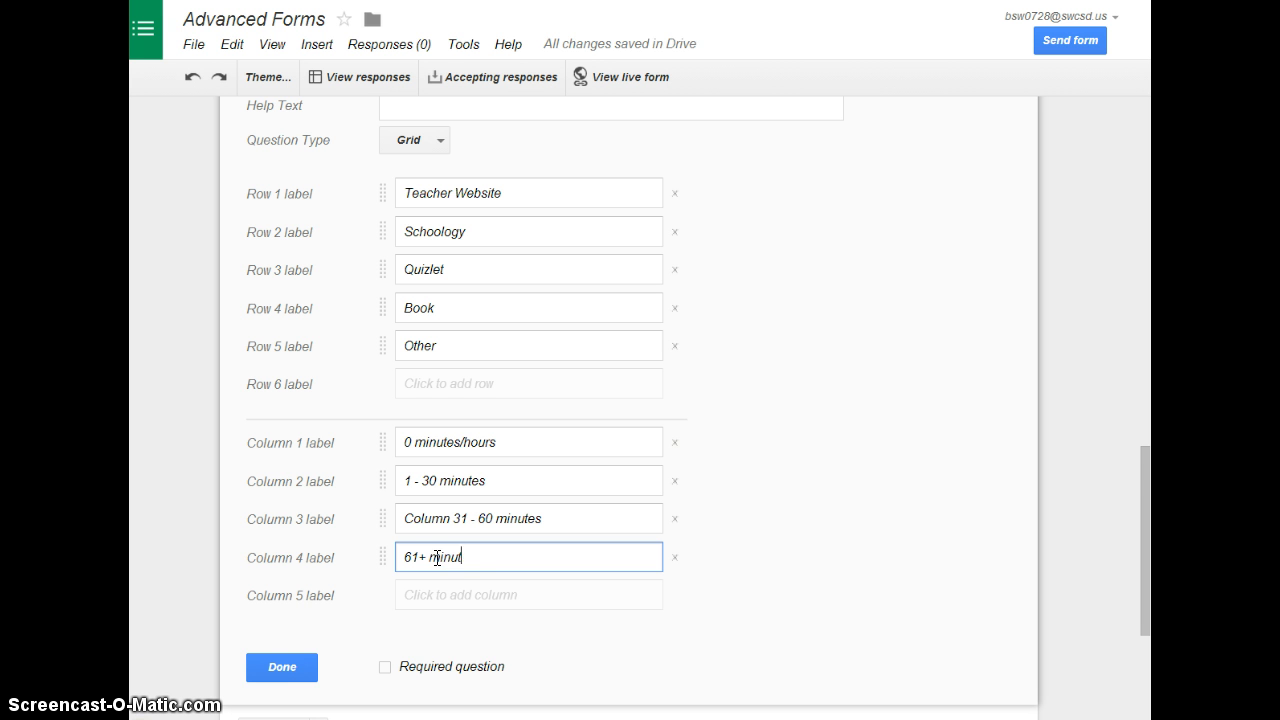
type("es")
left_click(288, 658)
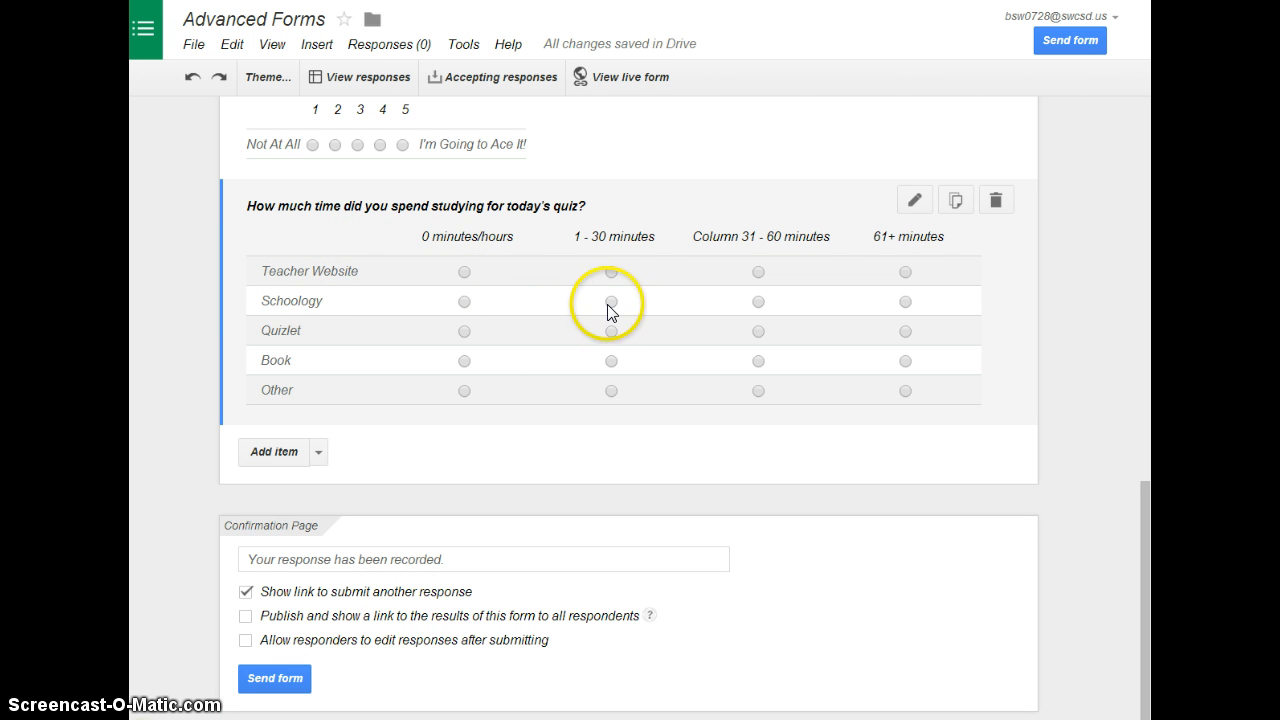
Add a text question titled "If you marked other, how did you study?" below the study time grid
left_click(319, 453)
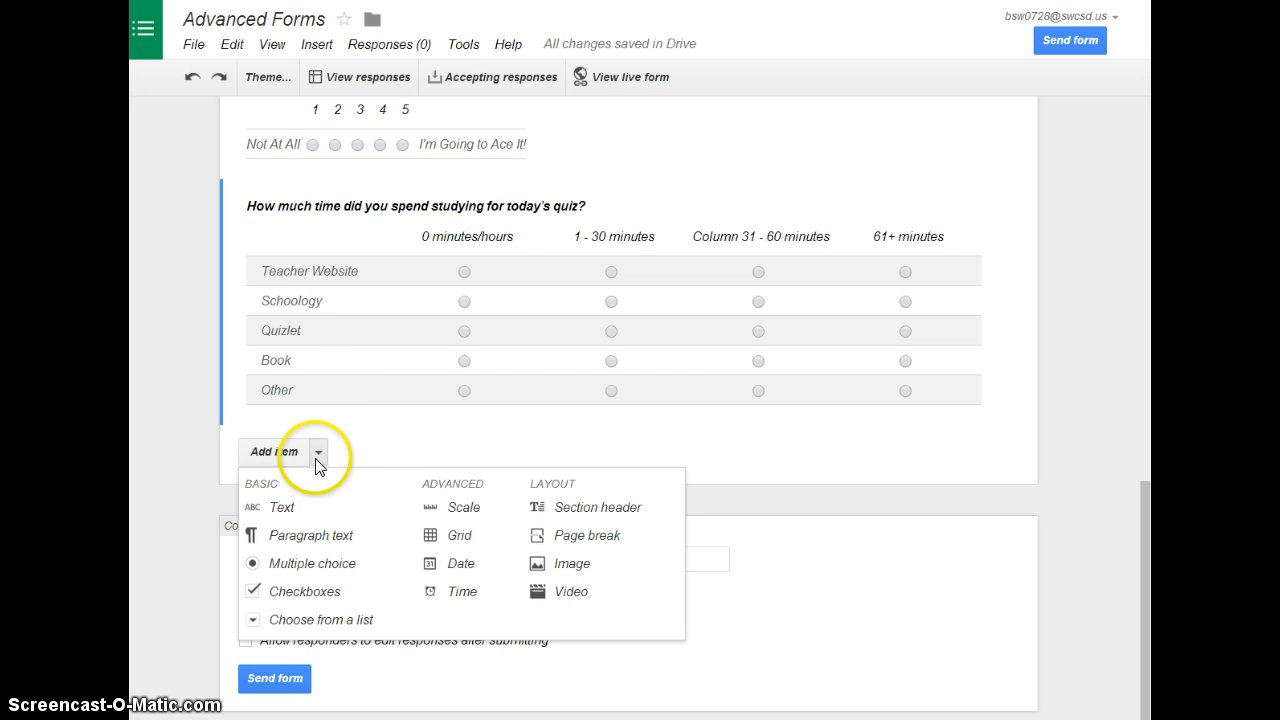
left_click(284, 508)
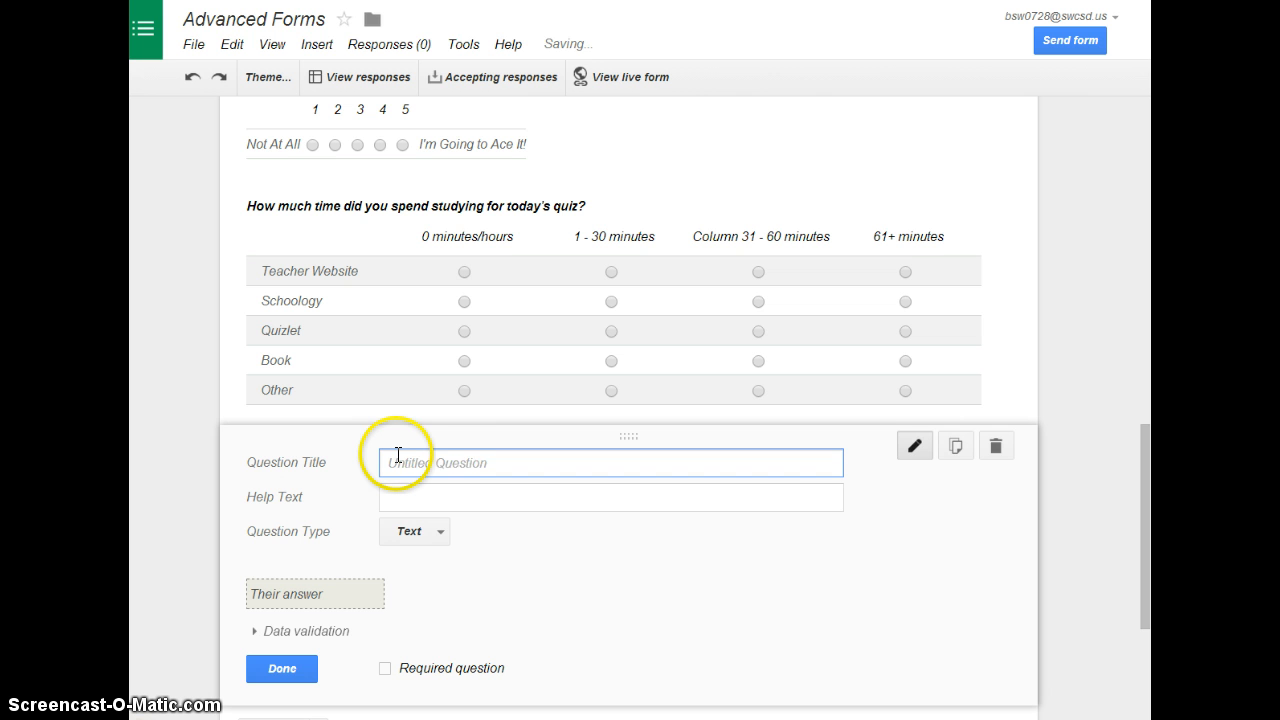
type("If you mak")
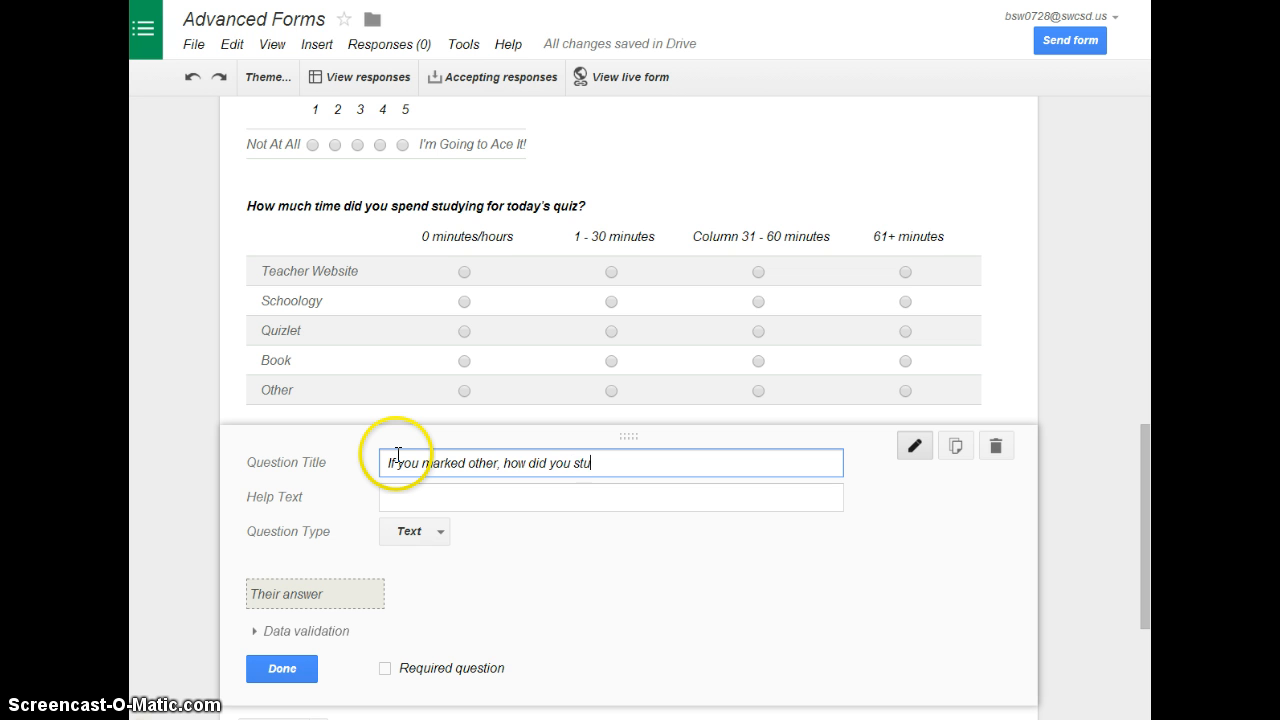
left_click(274, 664)
mouse_move(491, 437)
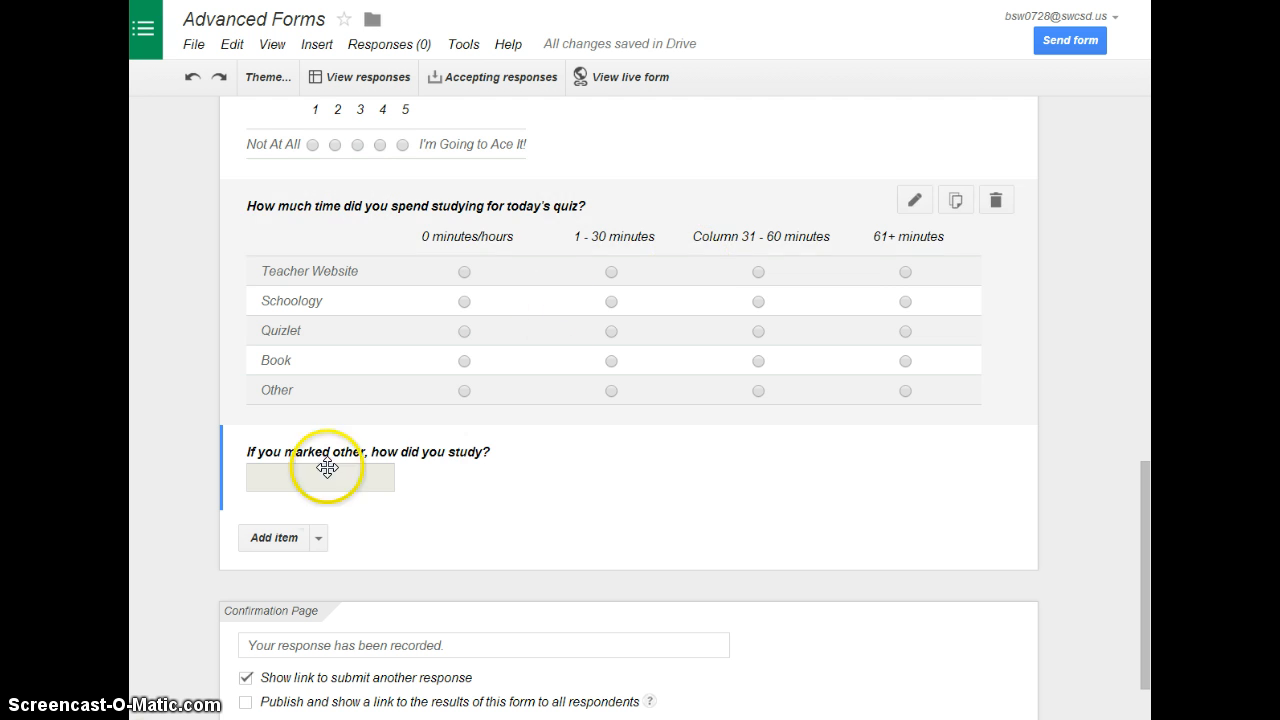
Insert a page break titled "Page 3" below the text question about other study methods
left_click(318, 538)
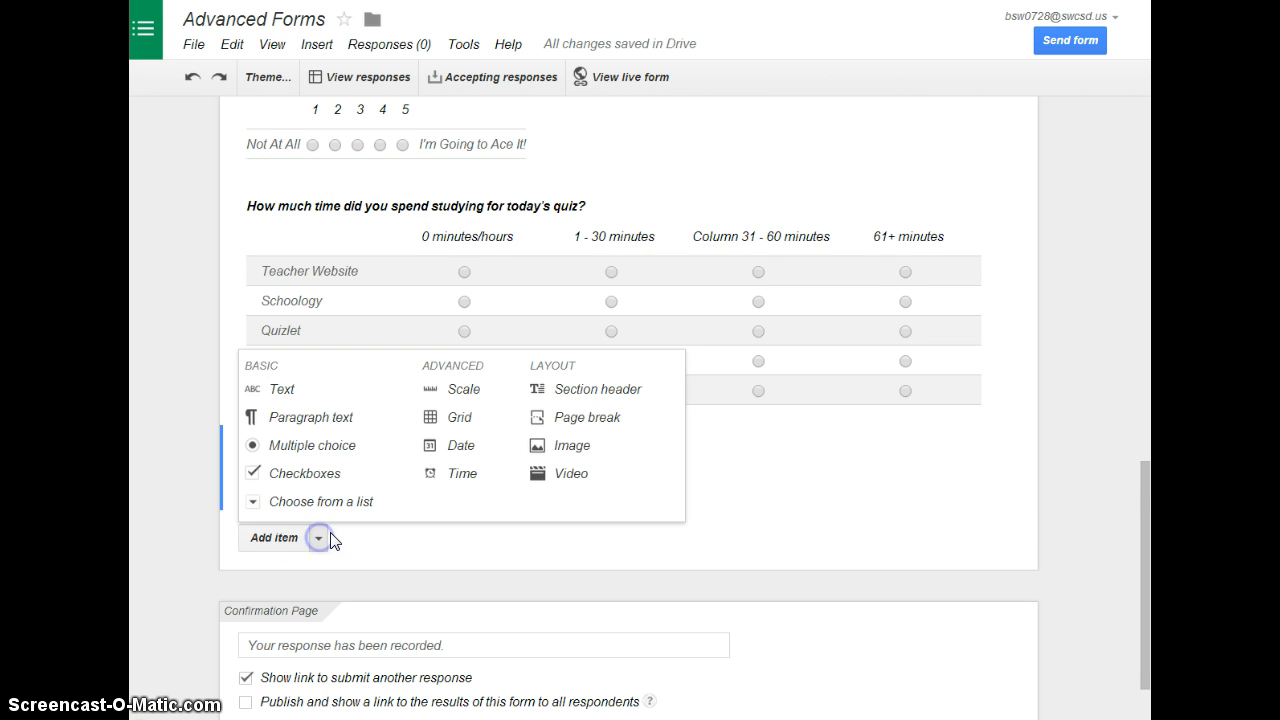
left_click(577, 427)
type("P")
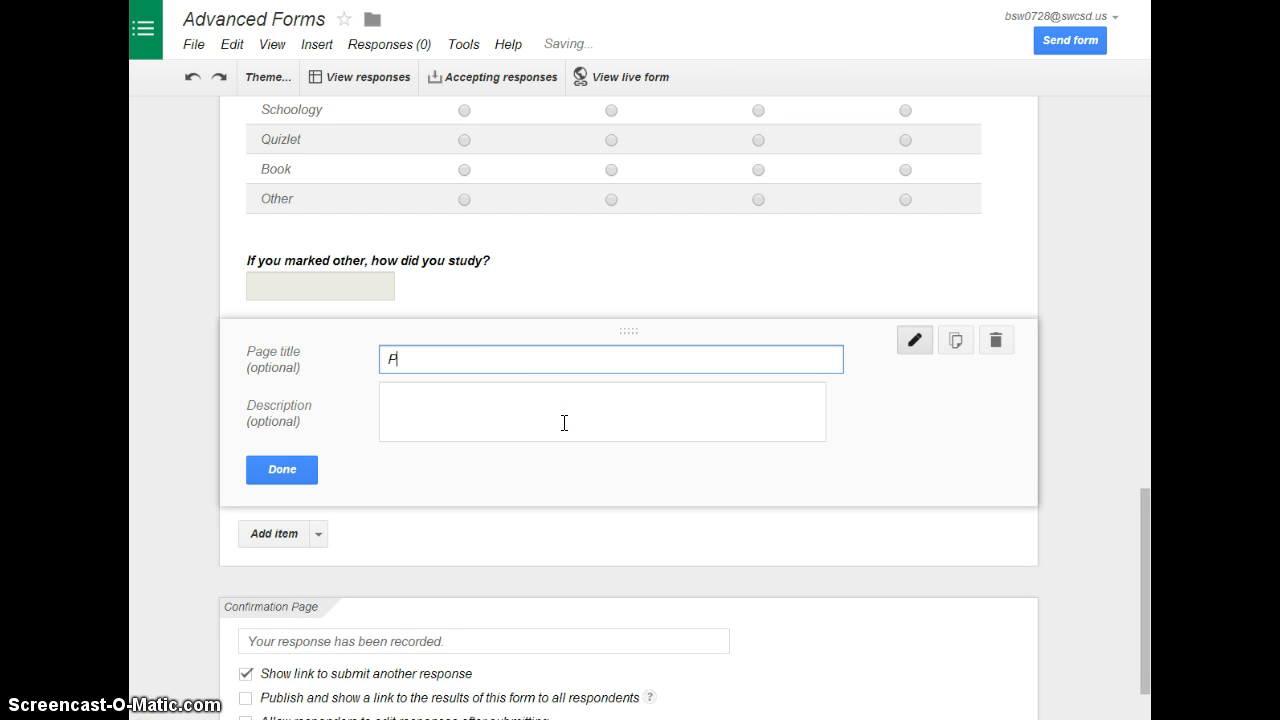
type("age 3")
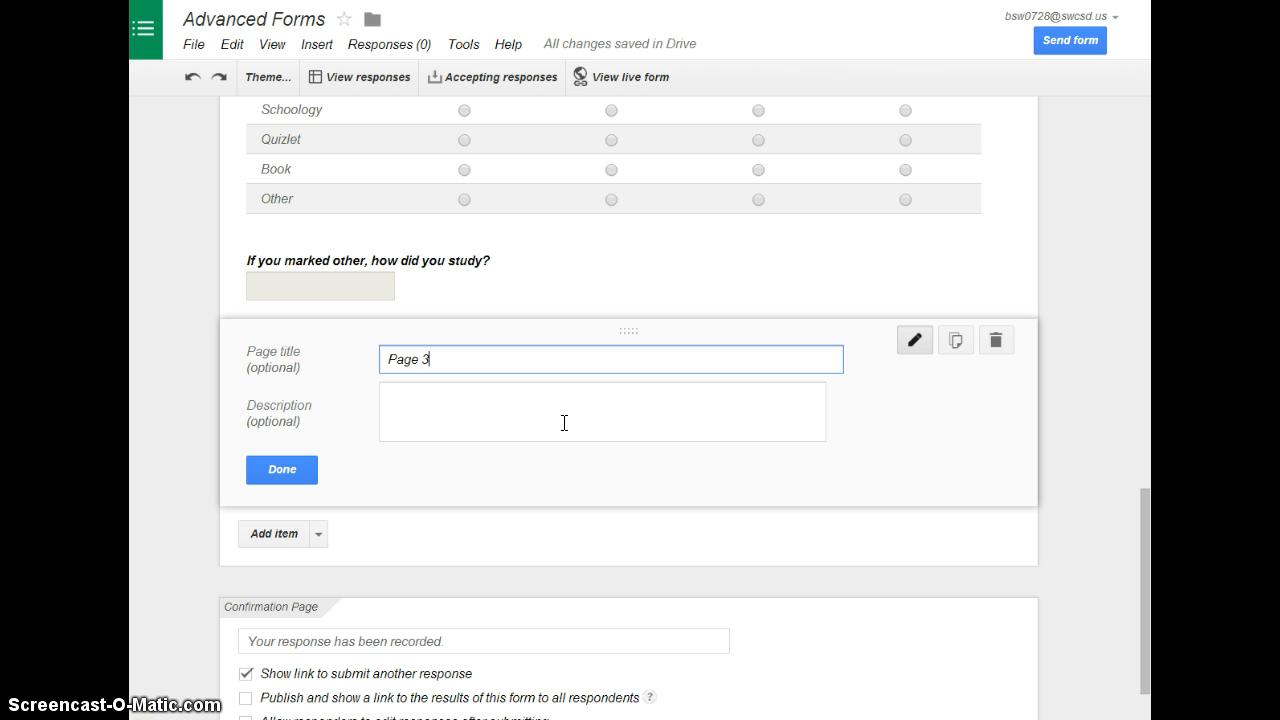
left_click(276, 470)
Add a section header reading "Quiz" to the third page
left_click(318, 527)
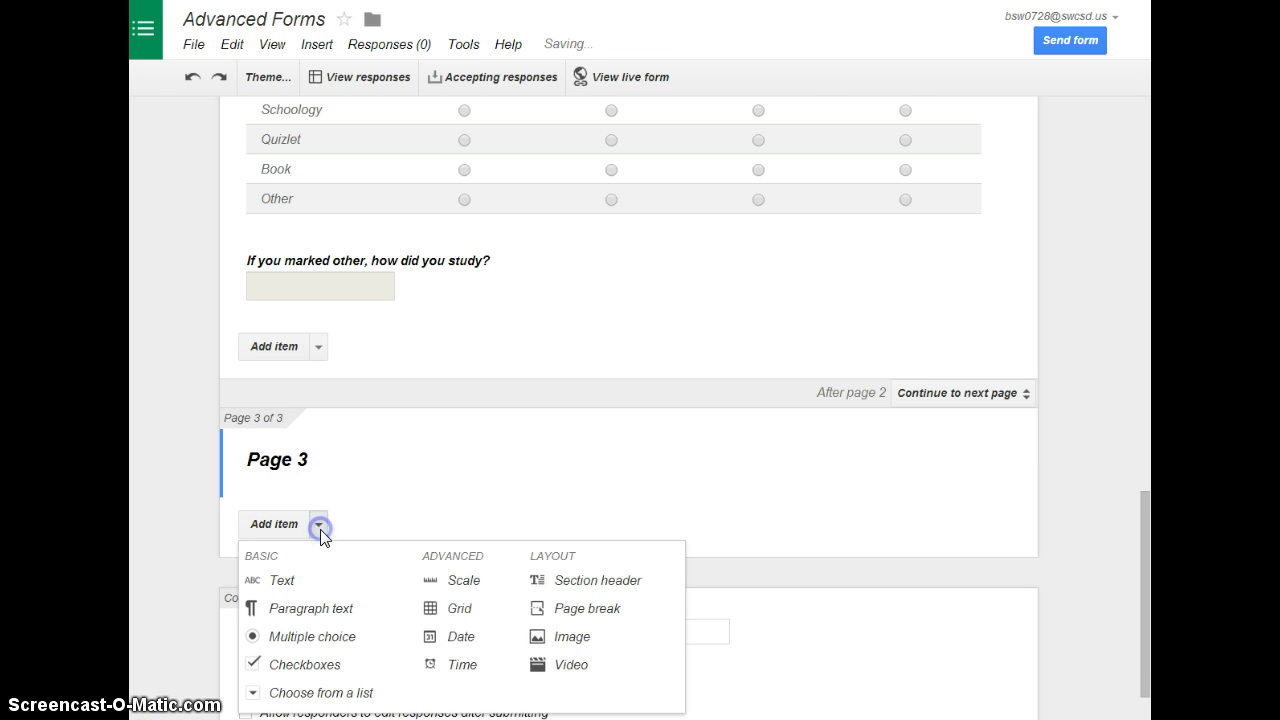
left_click(580, 580)
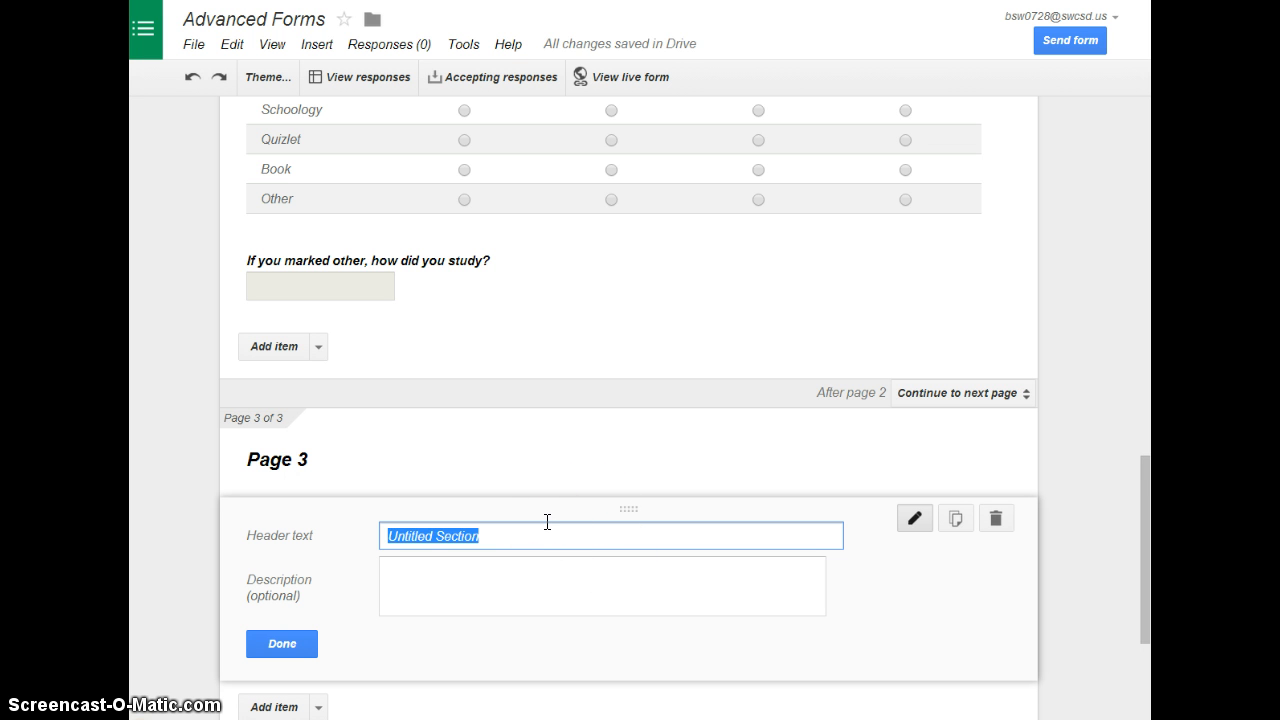
type("Quiz")
left_click(280, 645)
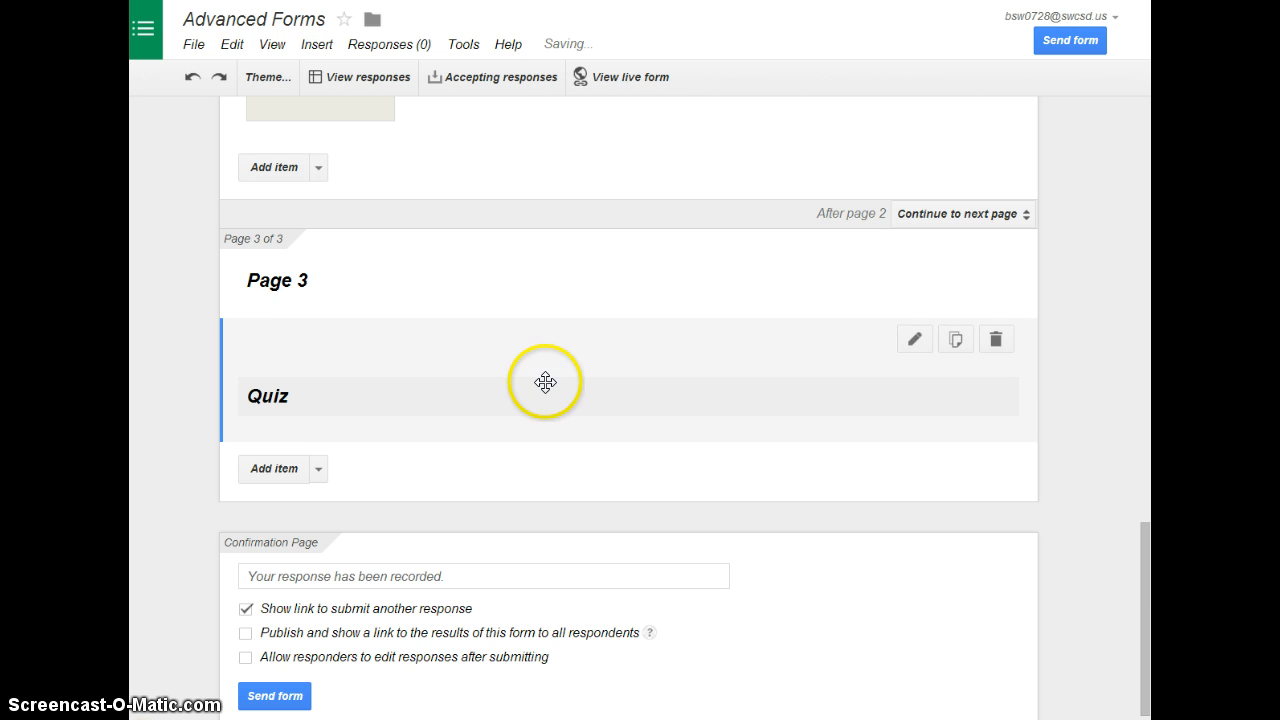
Enable the progress bar on form pages in the form settings and open the live form
scroll(543, 378, "up", 10)
scroll(454, 366, "up", 4)
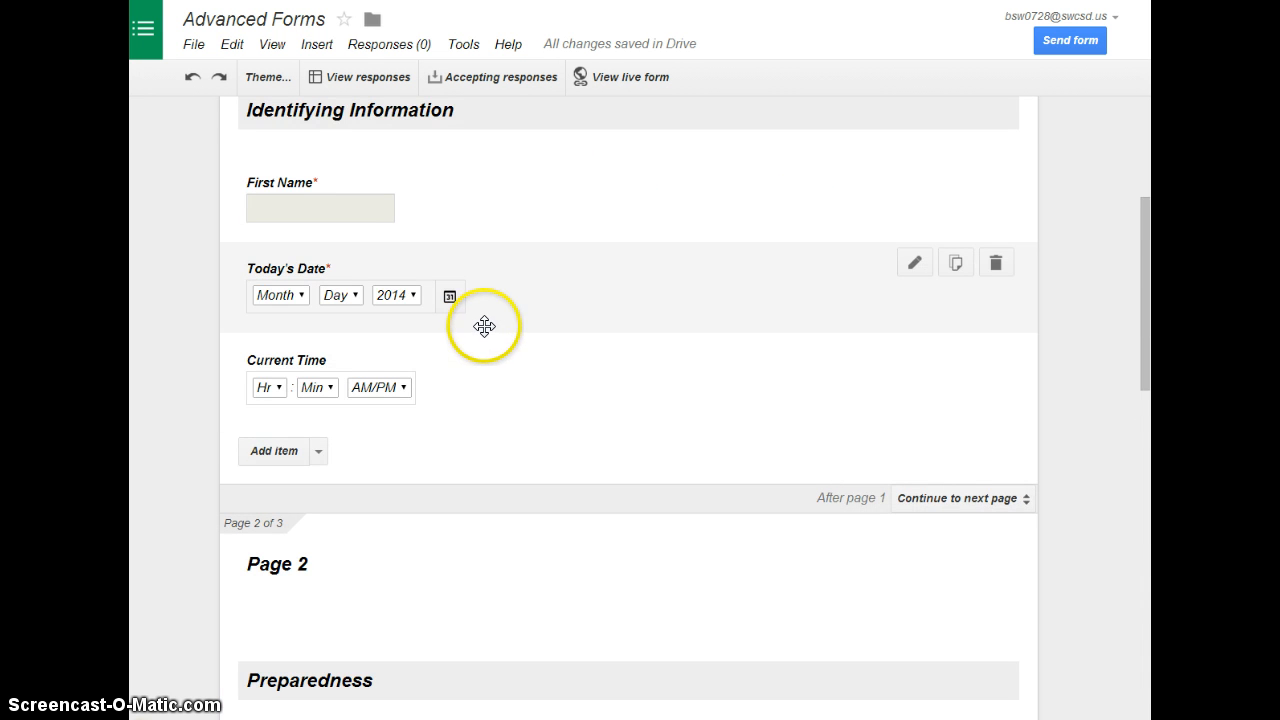
scroll(480, 340, "up", 1)
scroll(491, 384, "up", 3)
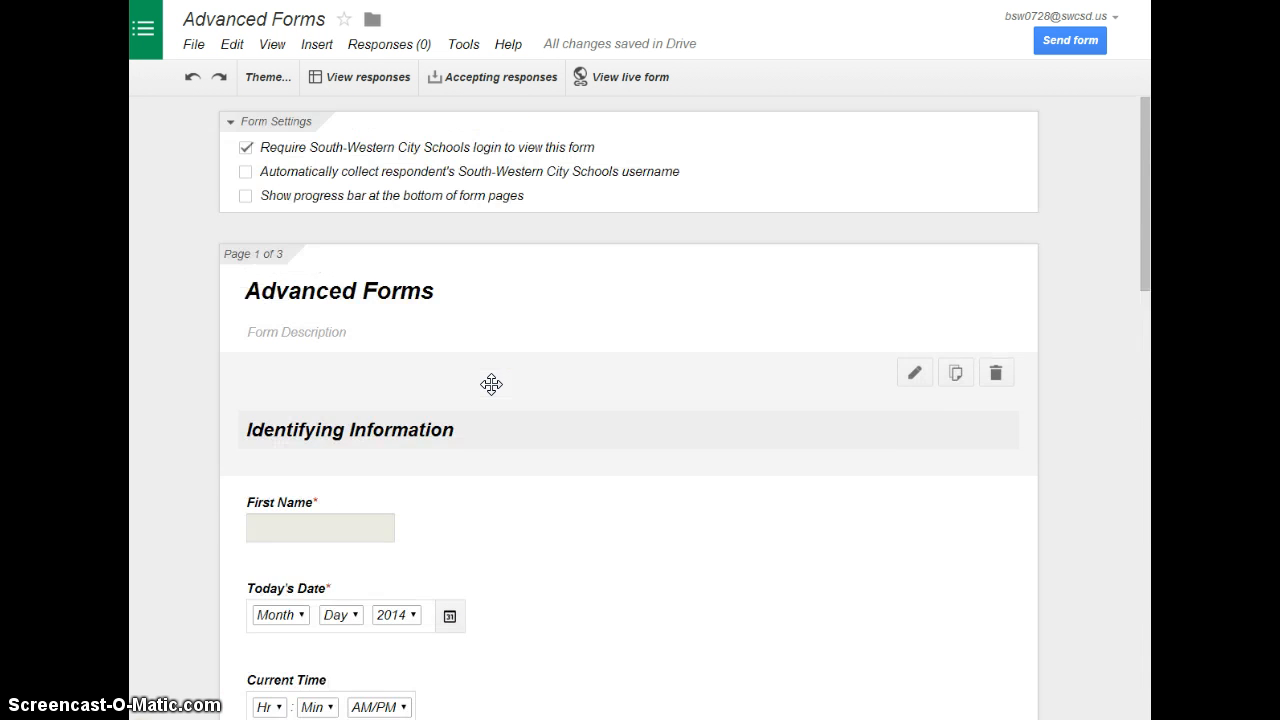
left_click(246, 196)
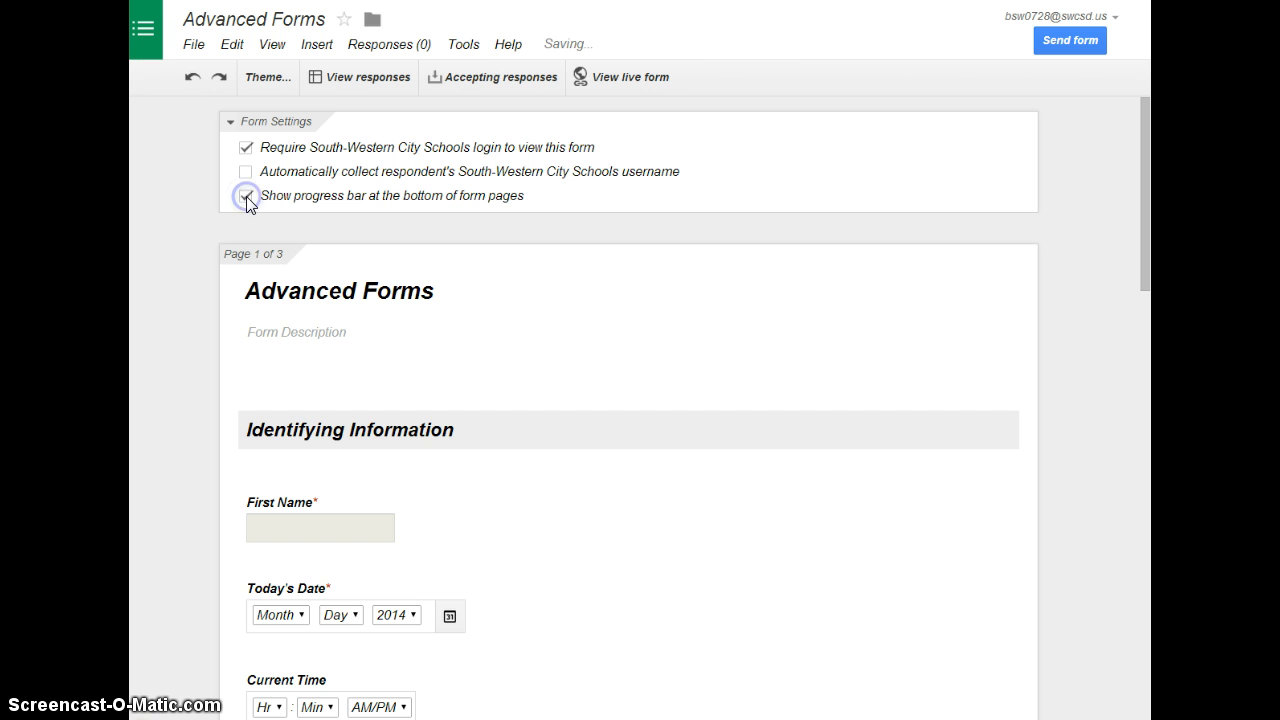
left_click(610, 77)
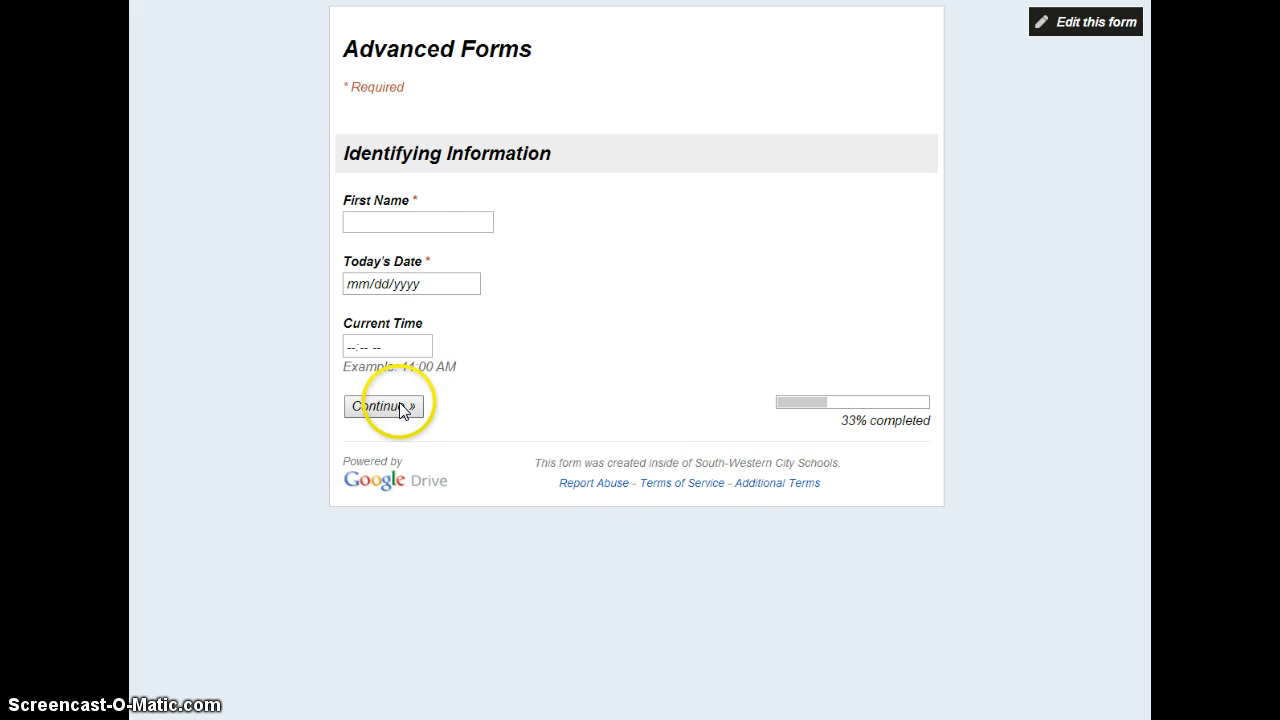
Fill in page 1 with the respondent's first name, the date 03/10/2014 and the time 01:42 PM, and continue to page 2
left_click(420, 224)
type("Brend")
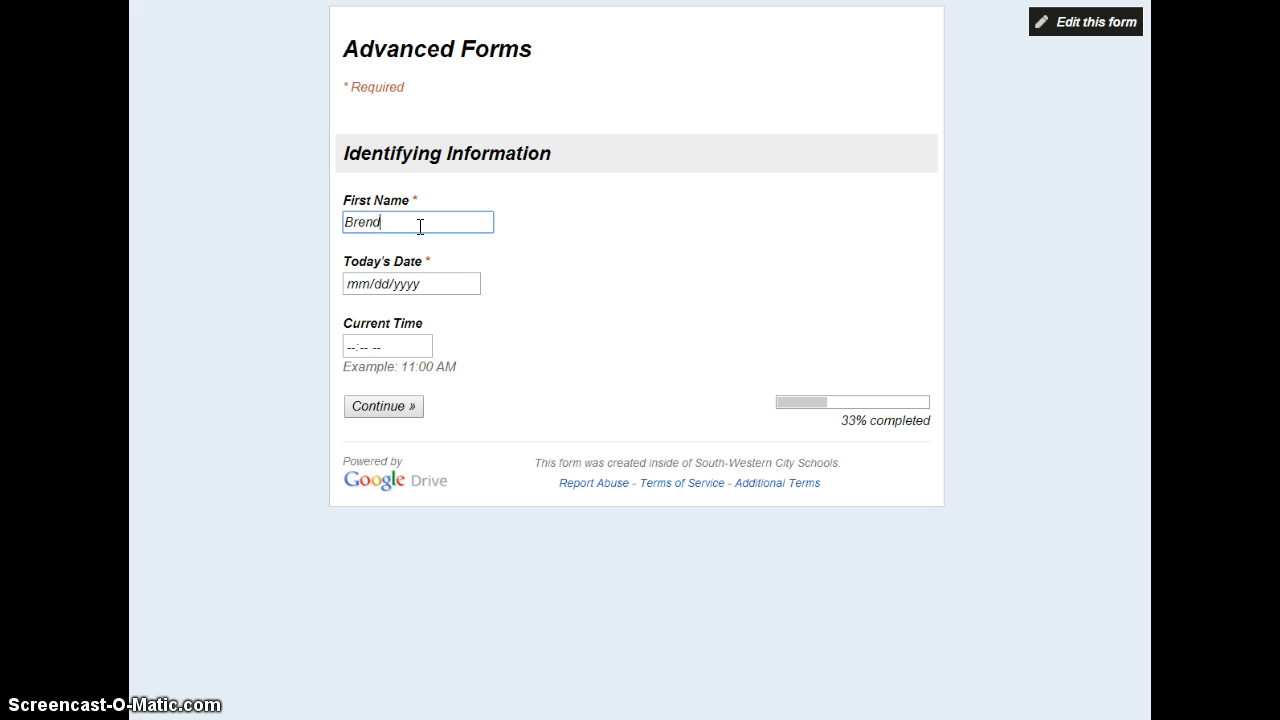
type("a")
key("Tab")
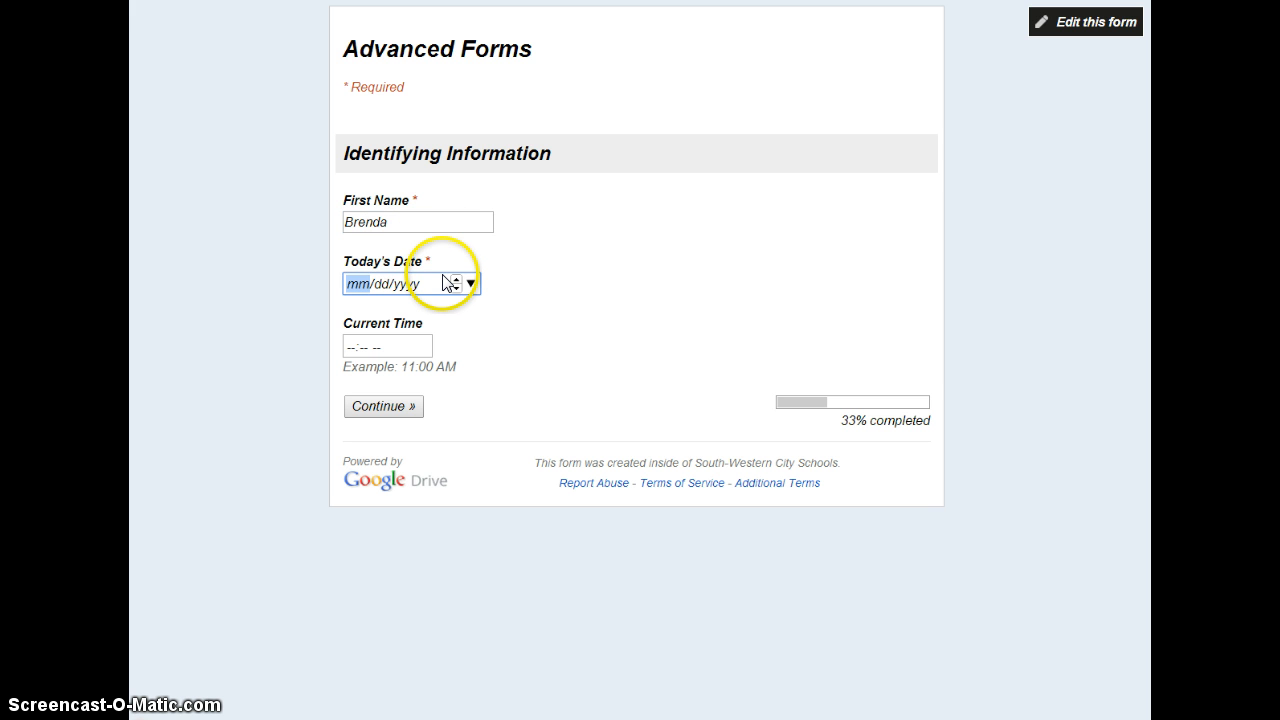
type("04")
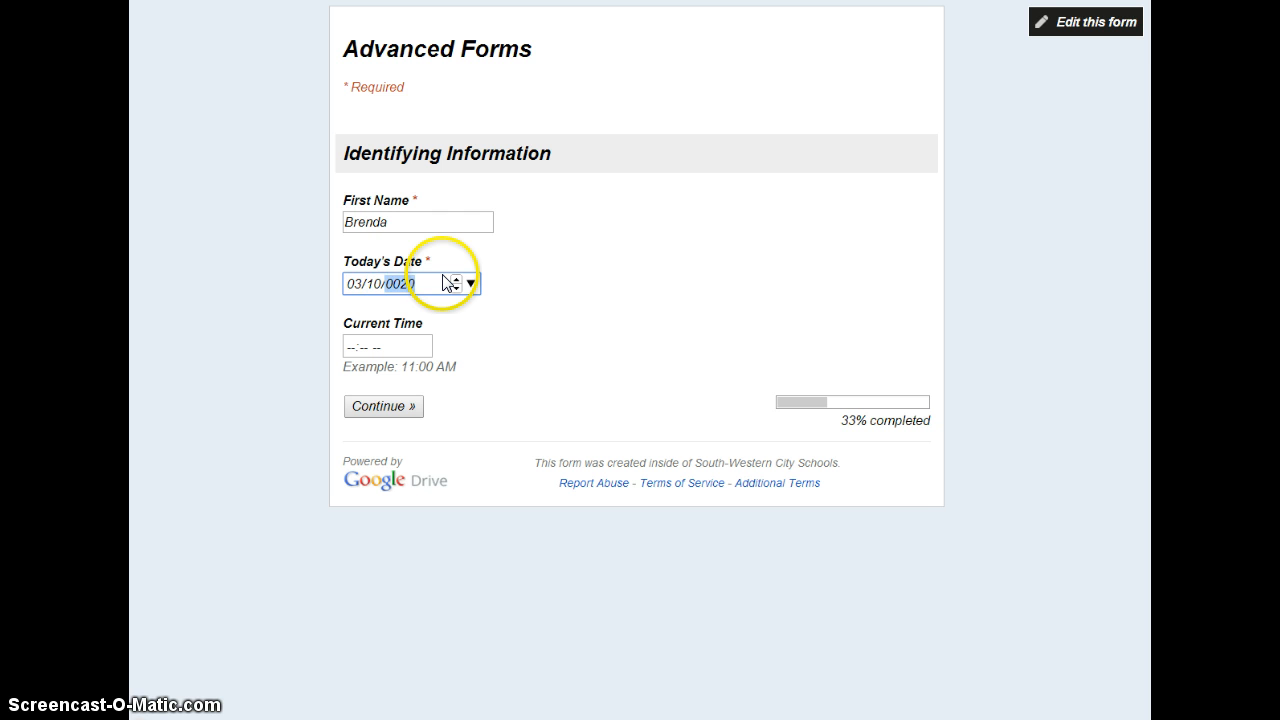
key("Tab")
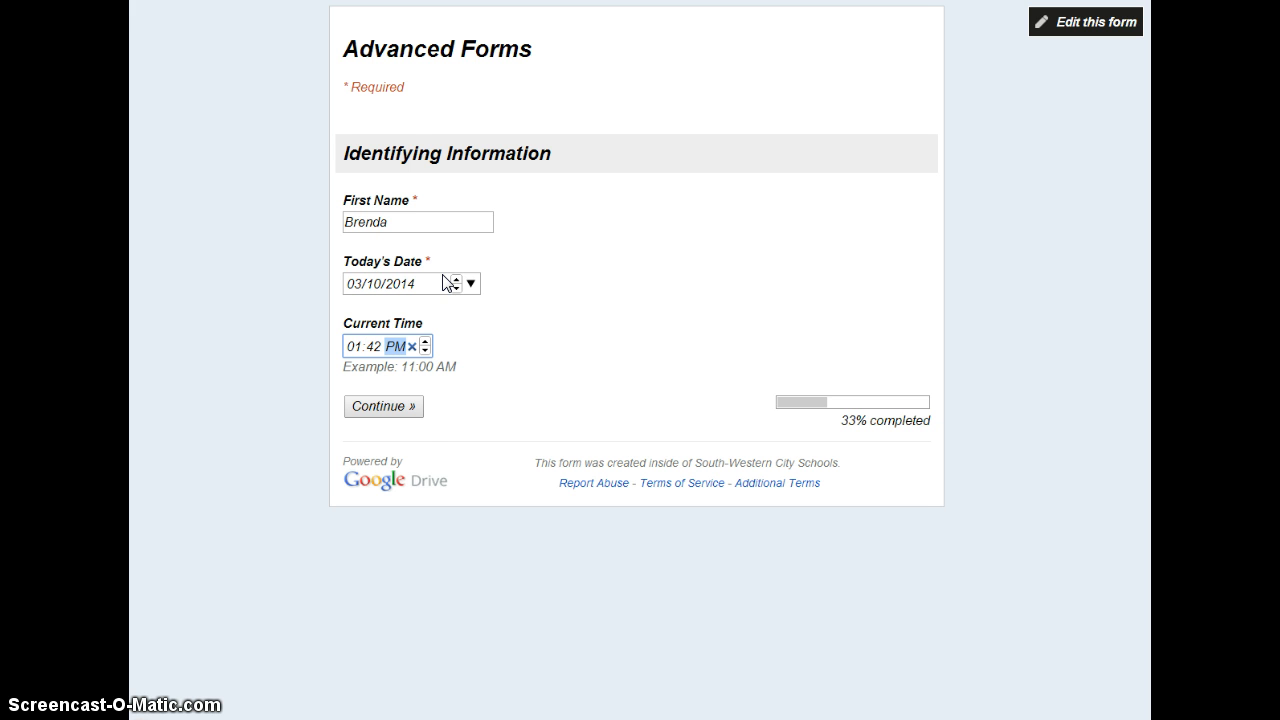
left_click(414, 408)
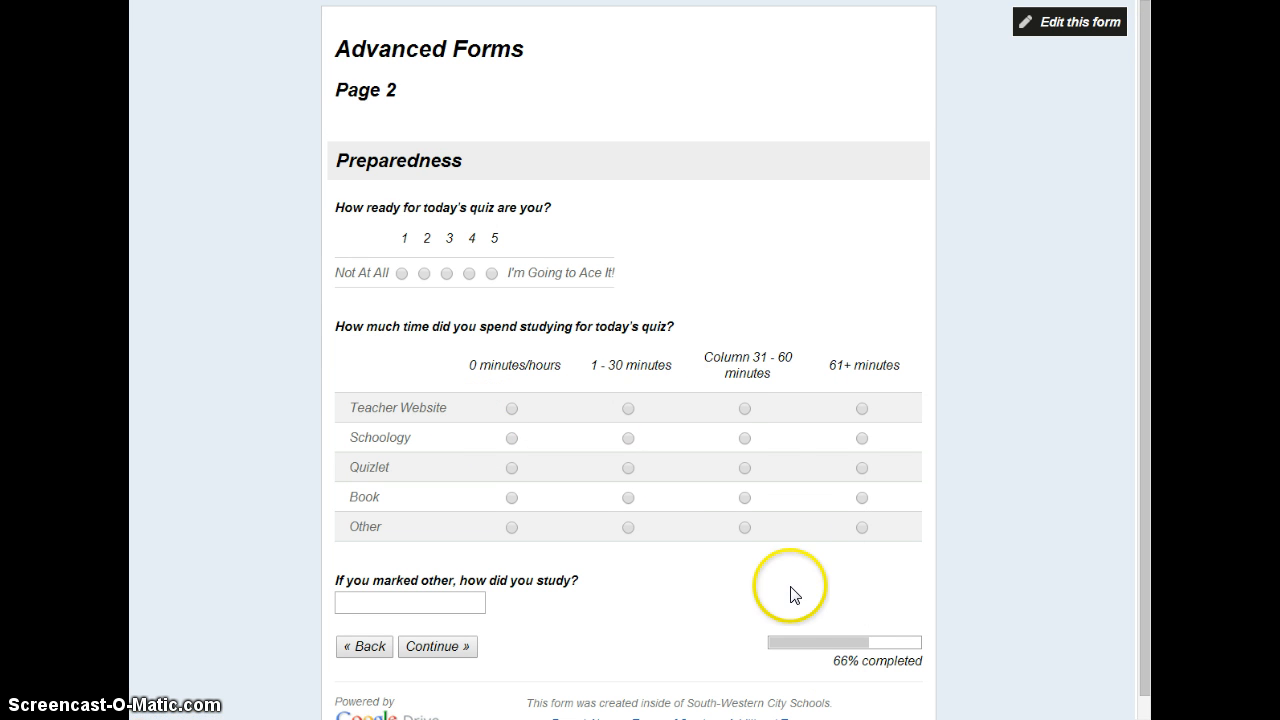
Rate readiness 5 and mark study time as 31 - 60 minutes for Teacher Website, 1 - 30 for Schoology and Quizlet, and 0 for Book
left_click(492, 274)
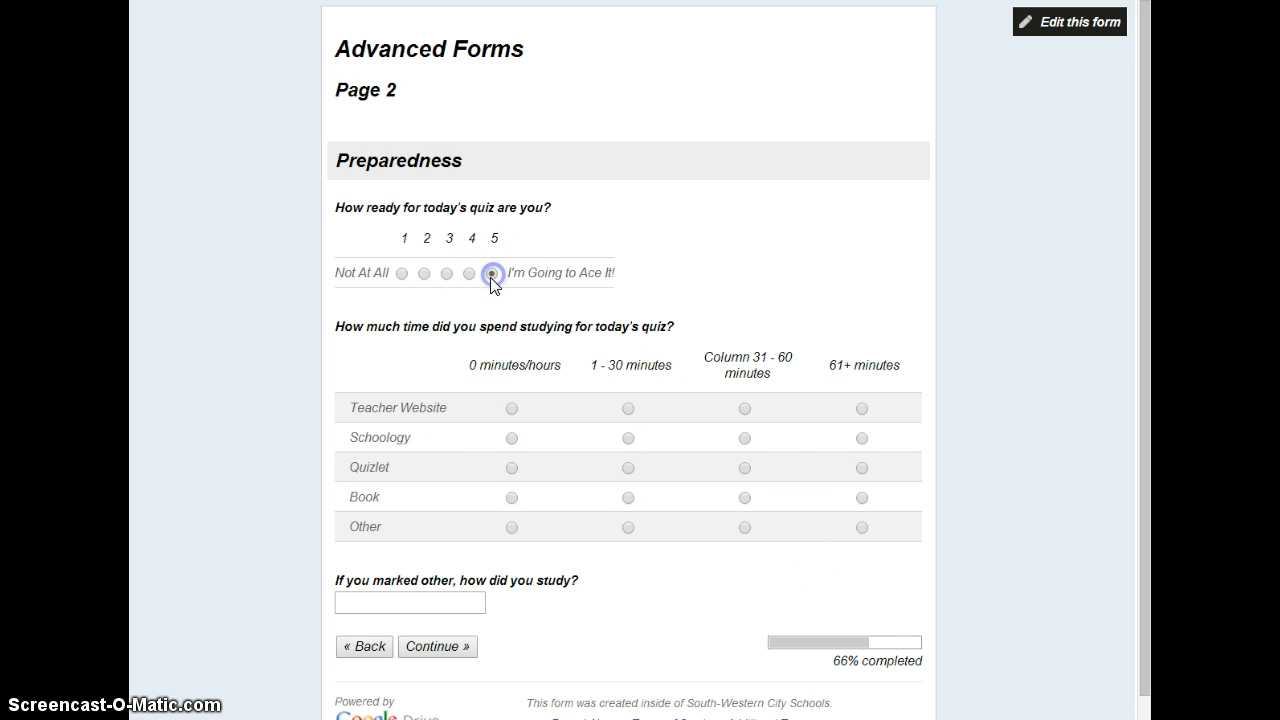
left_click(746, 409)
left_click(629, 439)
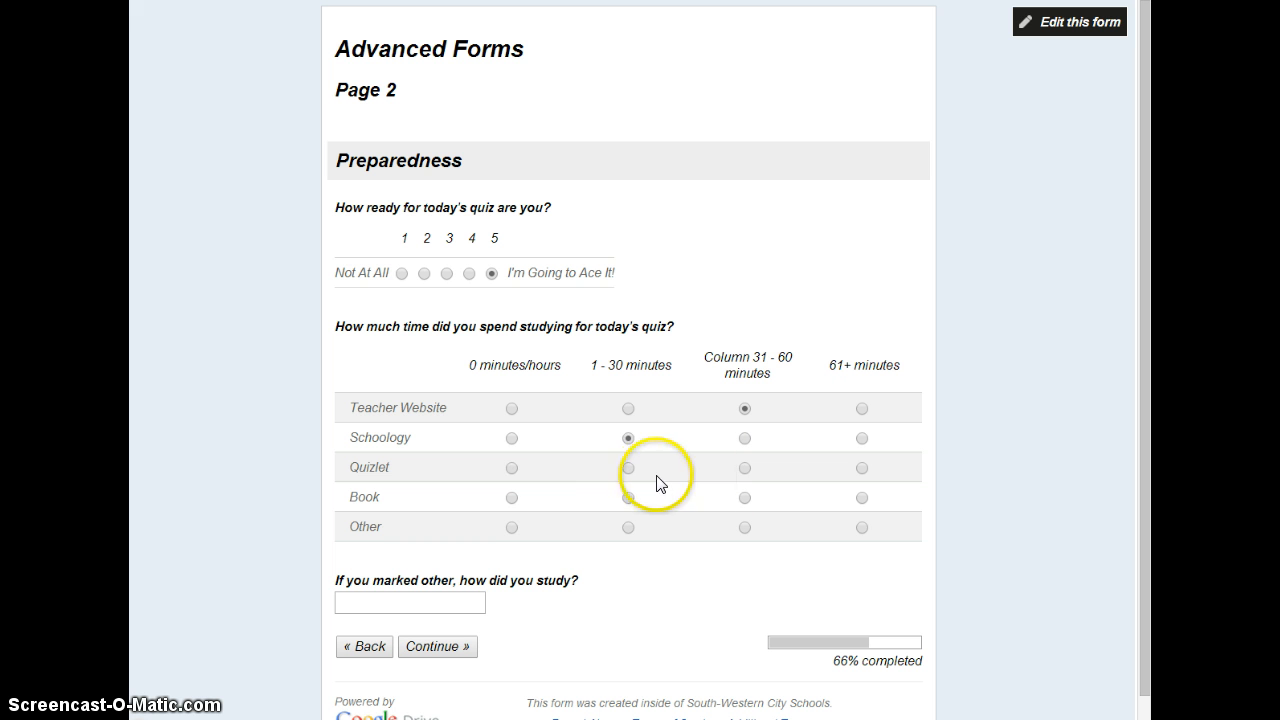
left_click(628, 469)
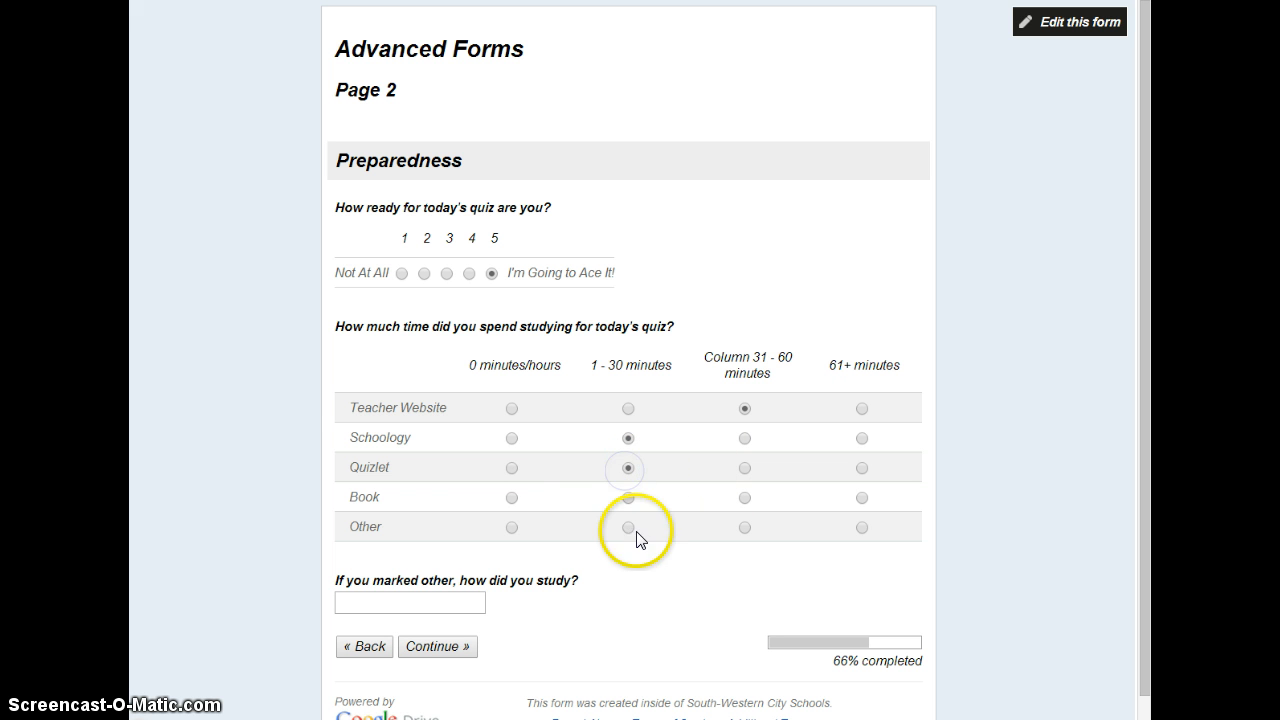
left_click(513, 499)
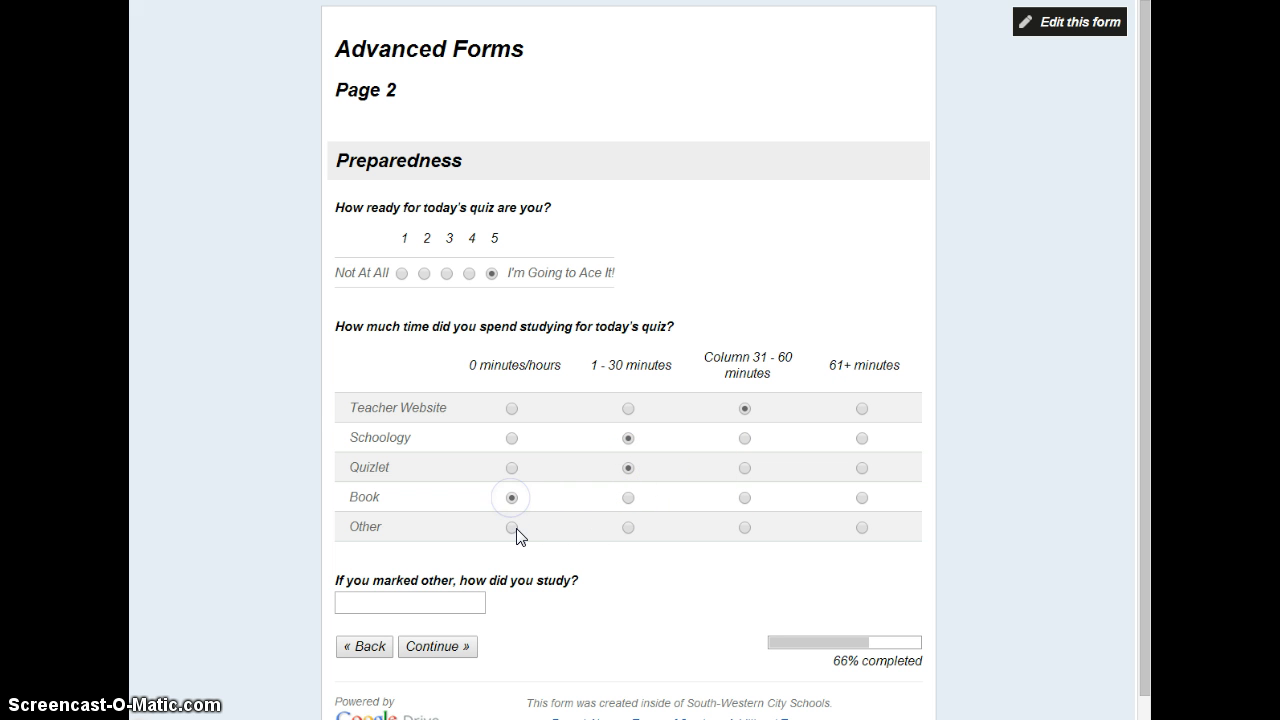
Continue to page 3 of the live form and submit the response
left_click(430, 647)
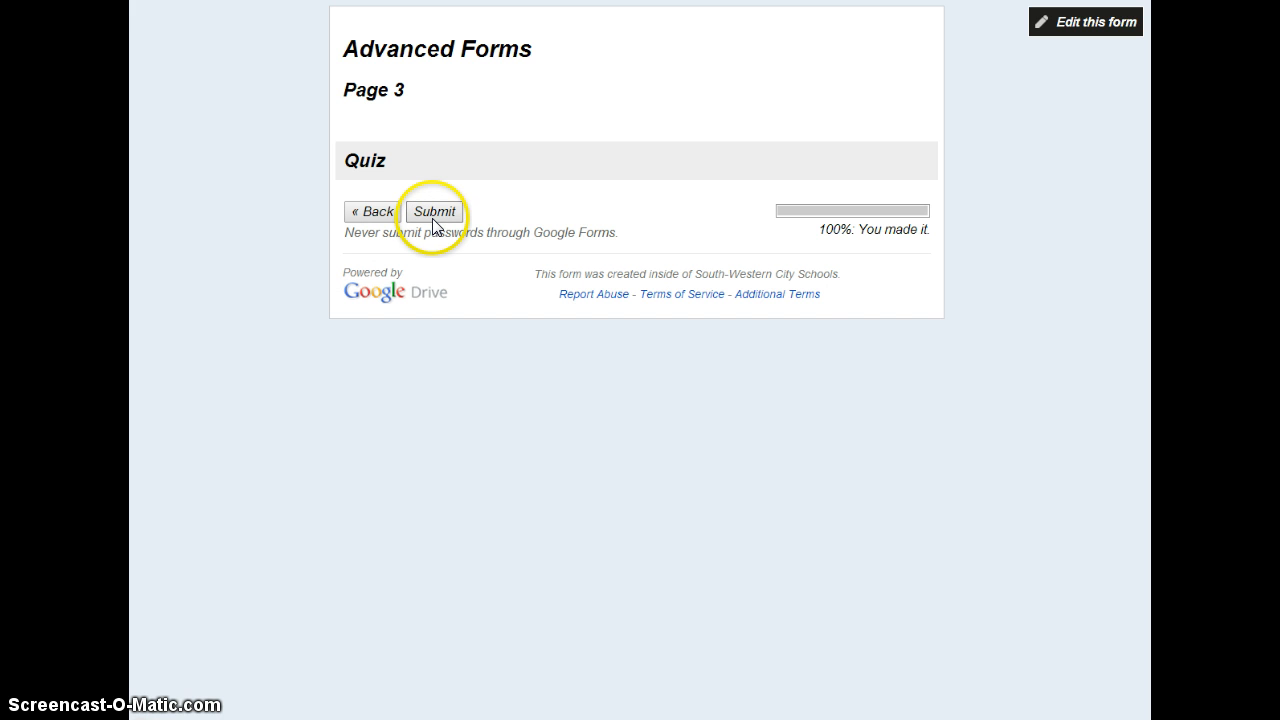
left_click(434, 220)
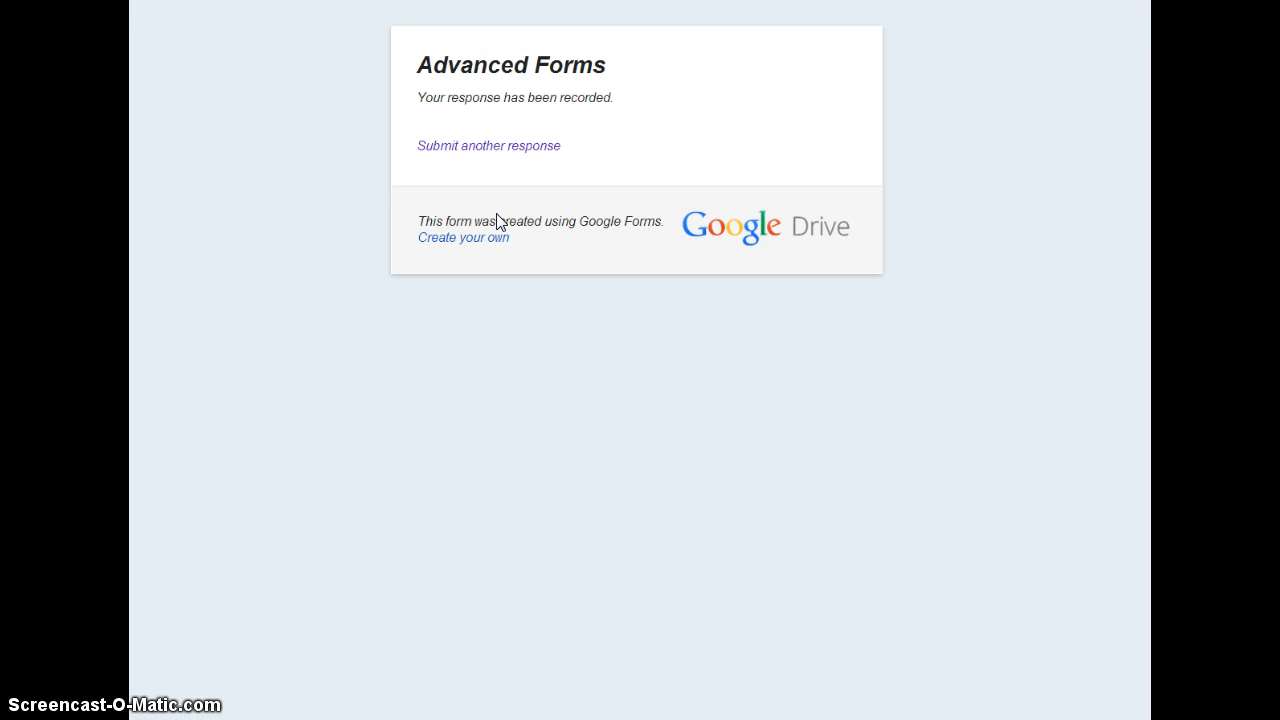